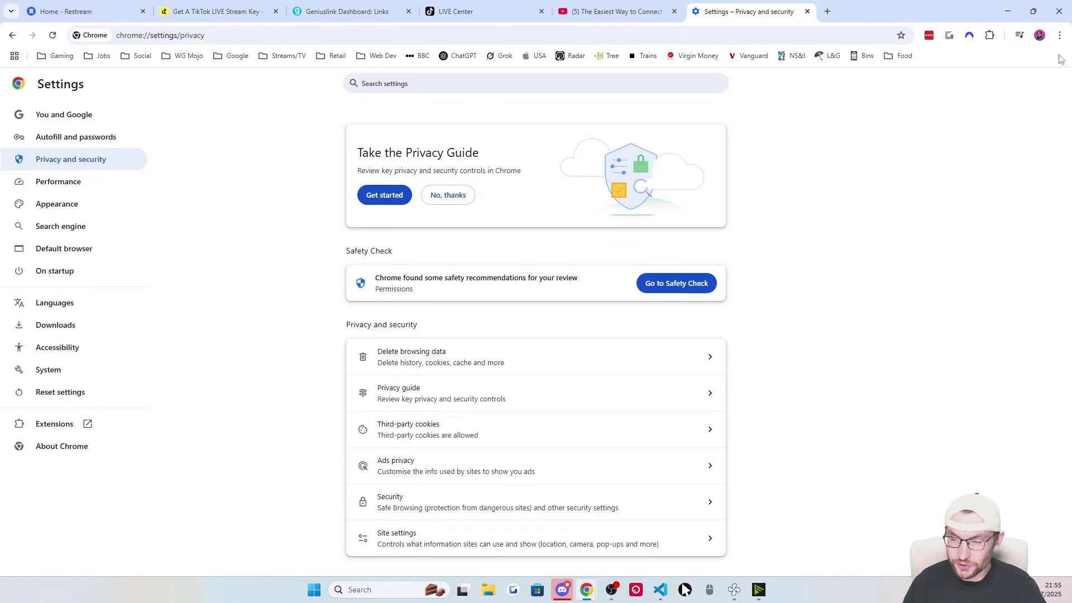
Step: Make Logitech StreamCam Chrome's default site camera
click(1060, 35)
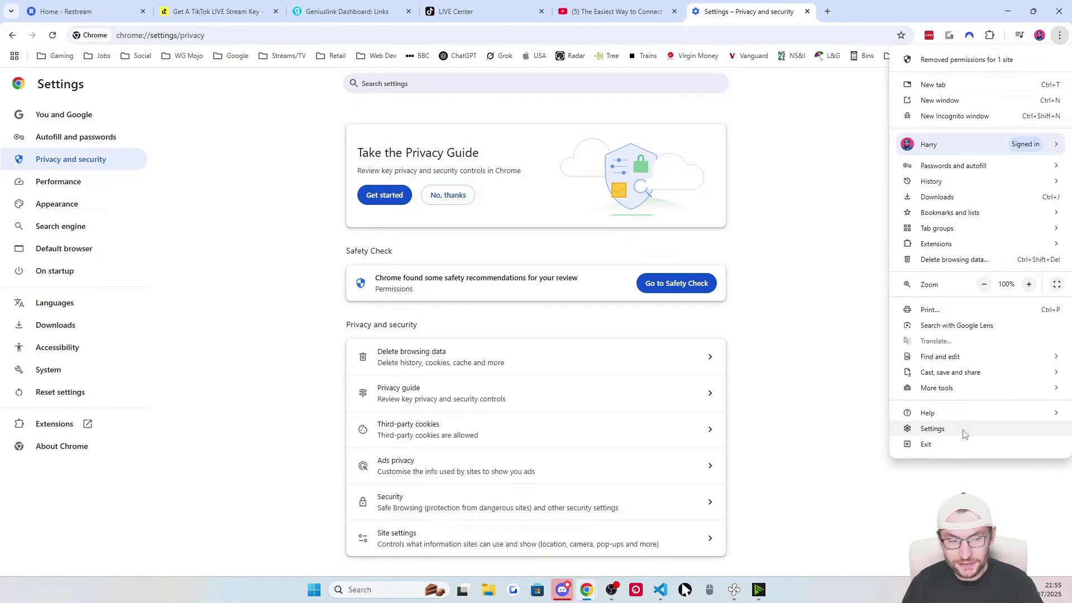
click(108, 170)
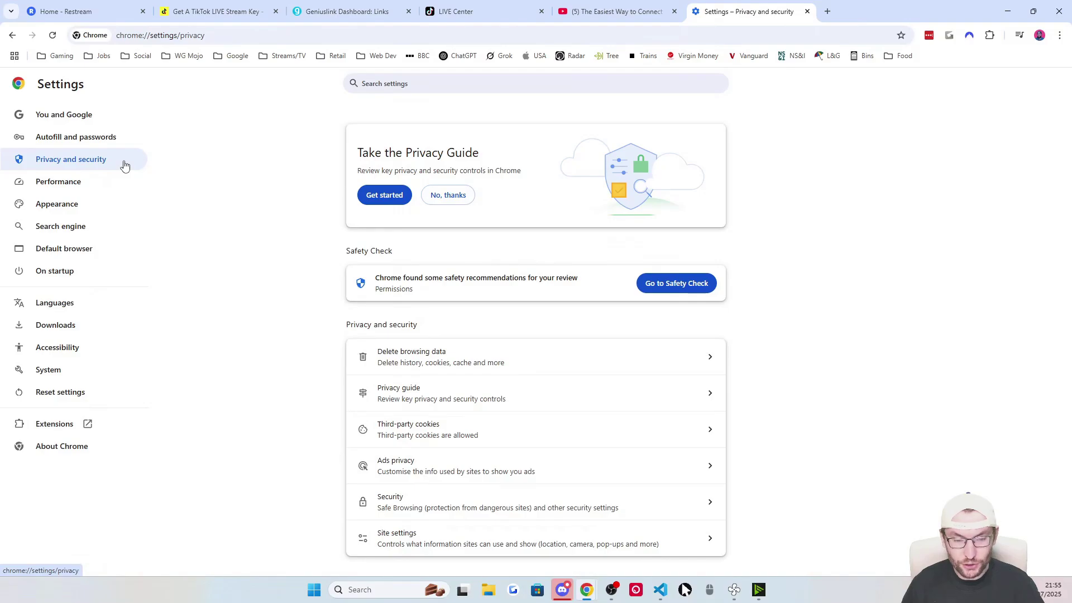
click(670, 545)
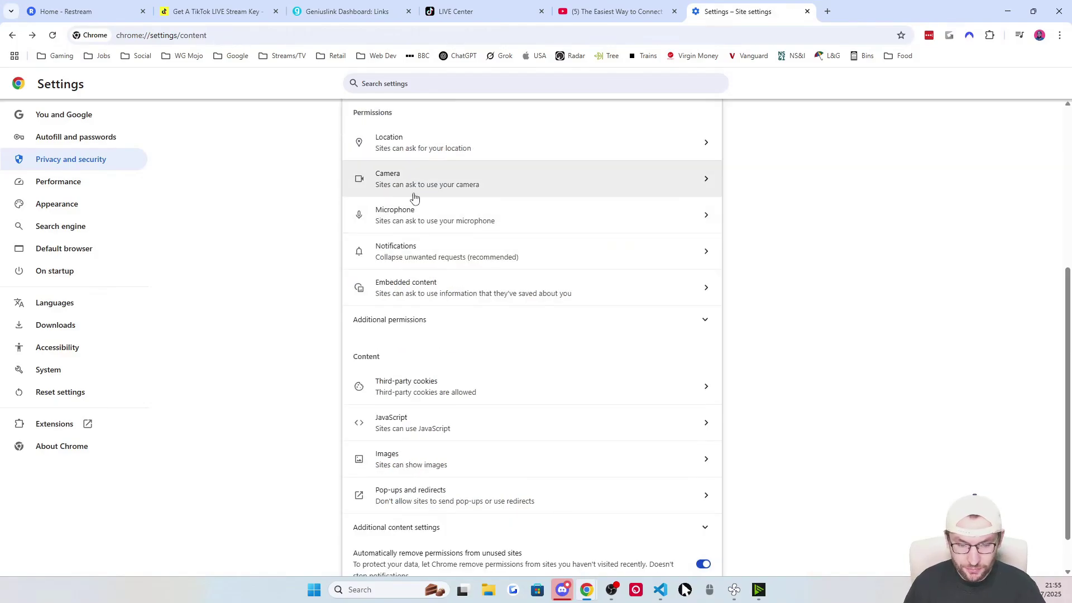
click(418, 182)
click(461, 151)
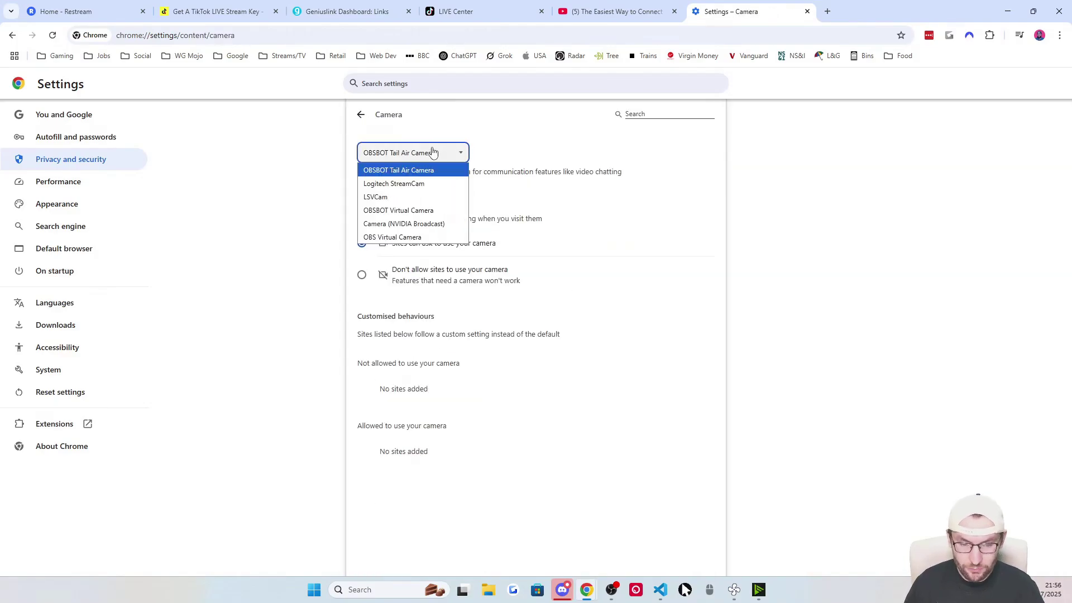
click(411, 183)
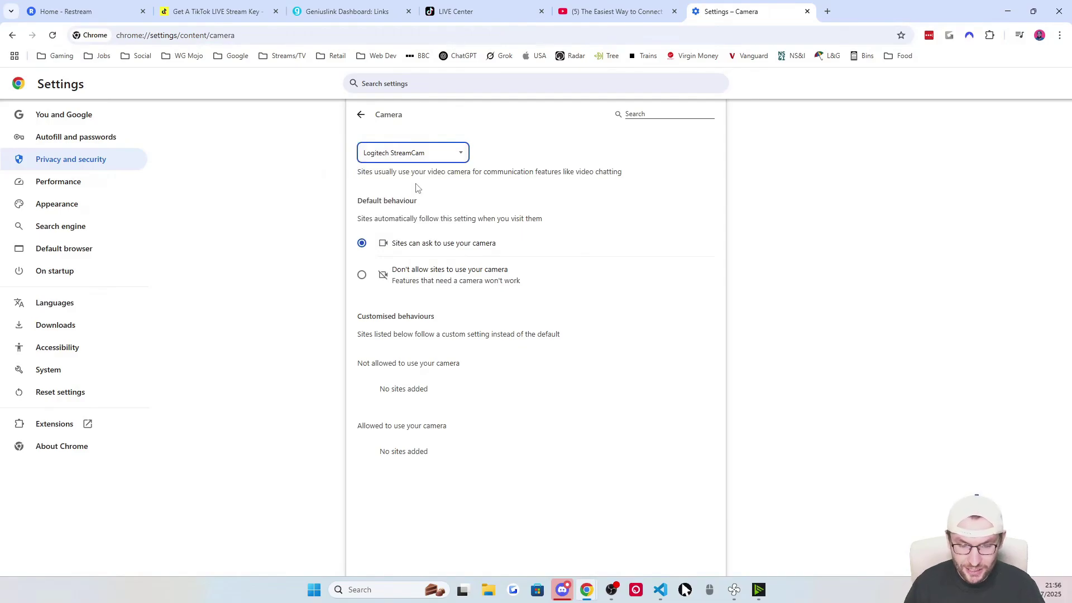
Step: Make Microphone (HyperX Quadcast) the default site microphone and close the settings tab
key(alt+Left)
click(462, 152)
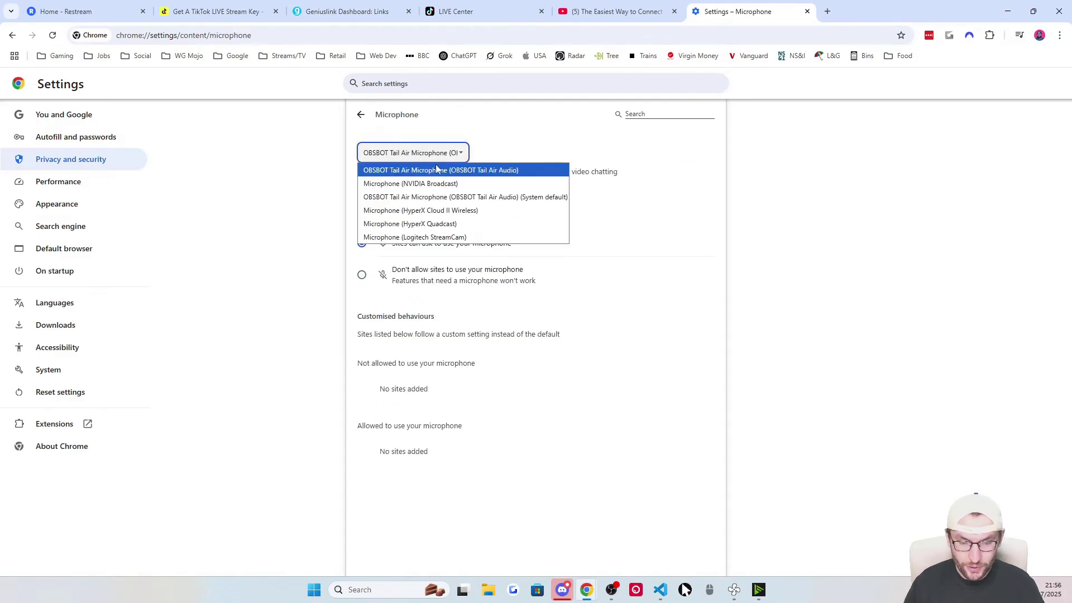
click(434, 225)
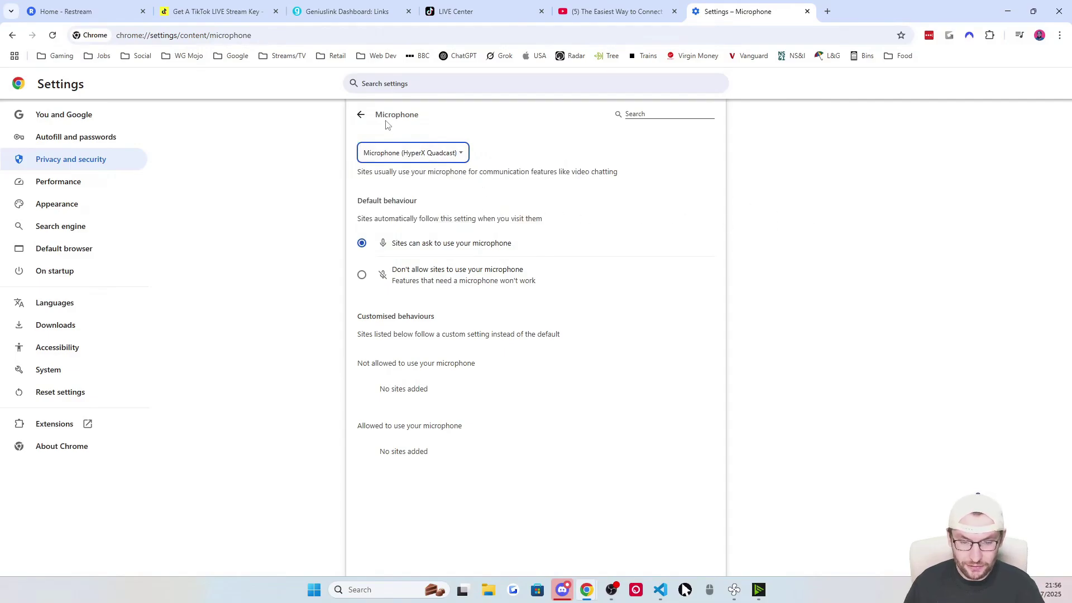
key(ctrl+w)
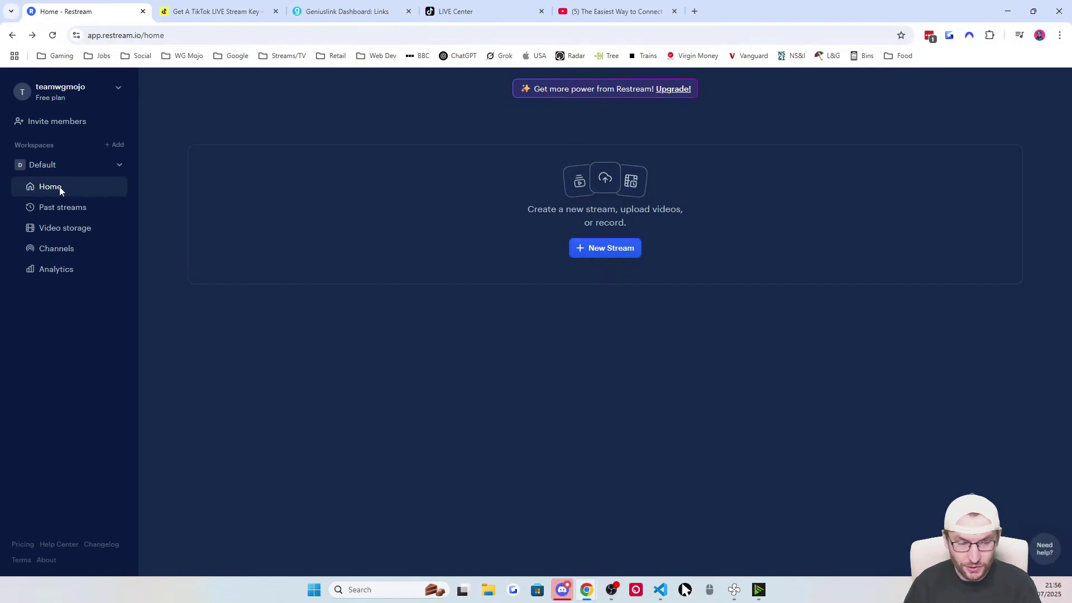
Step: Start a new Restream Studio stream and allow camera and microphone access
click(607, 249)
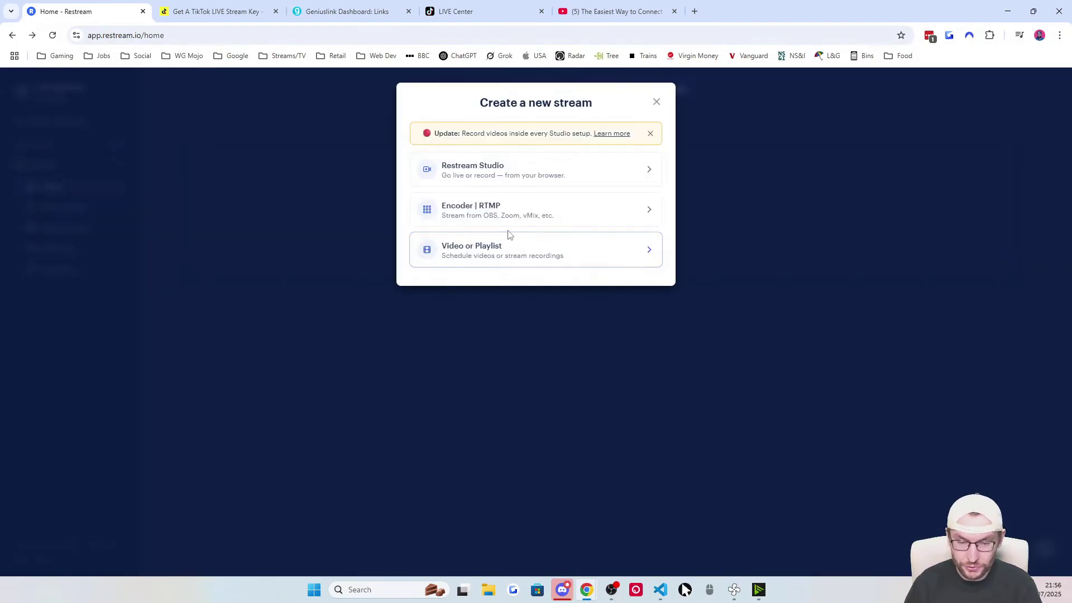
click(584, 177)
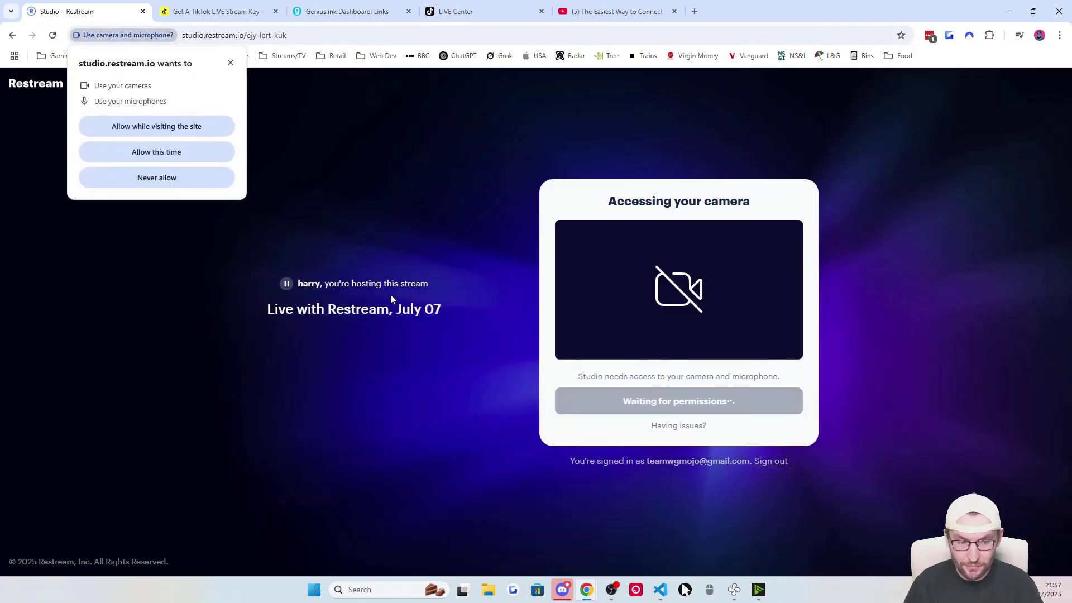
click(196, 126)
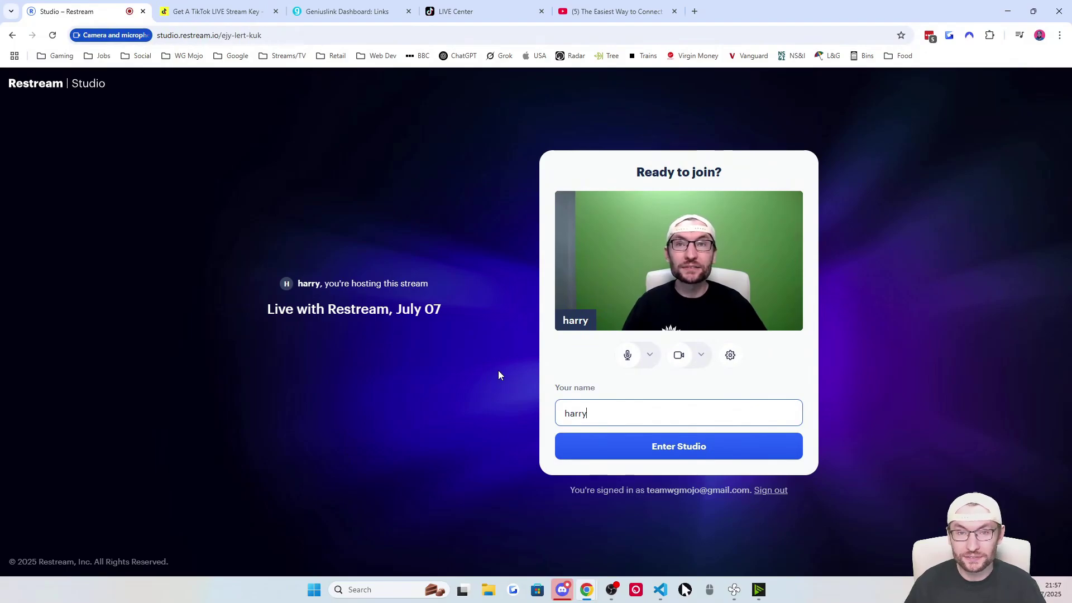
Step: Switch the studio microphone to HyperX Quadcast, leaving the camera unchanged
click(651, 358)
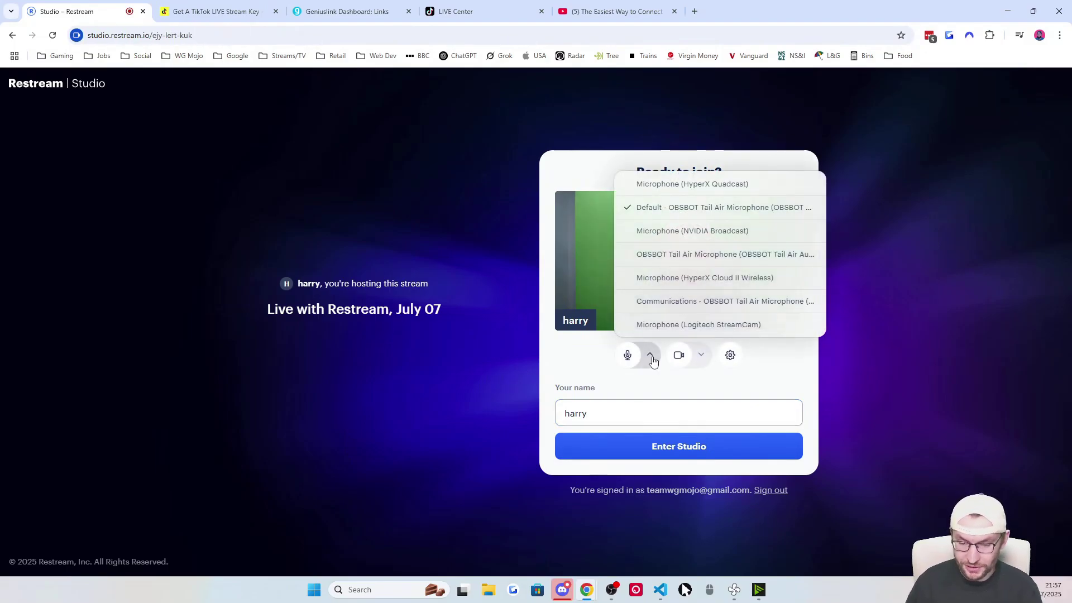
click(713, 186)
click(702, 356)
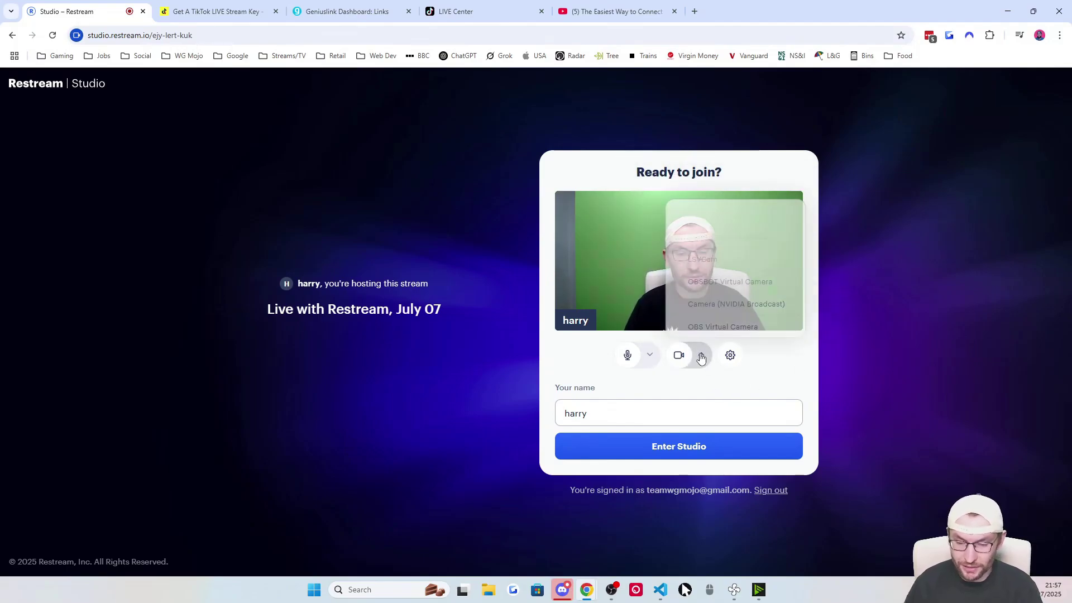
click(782, 385)
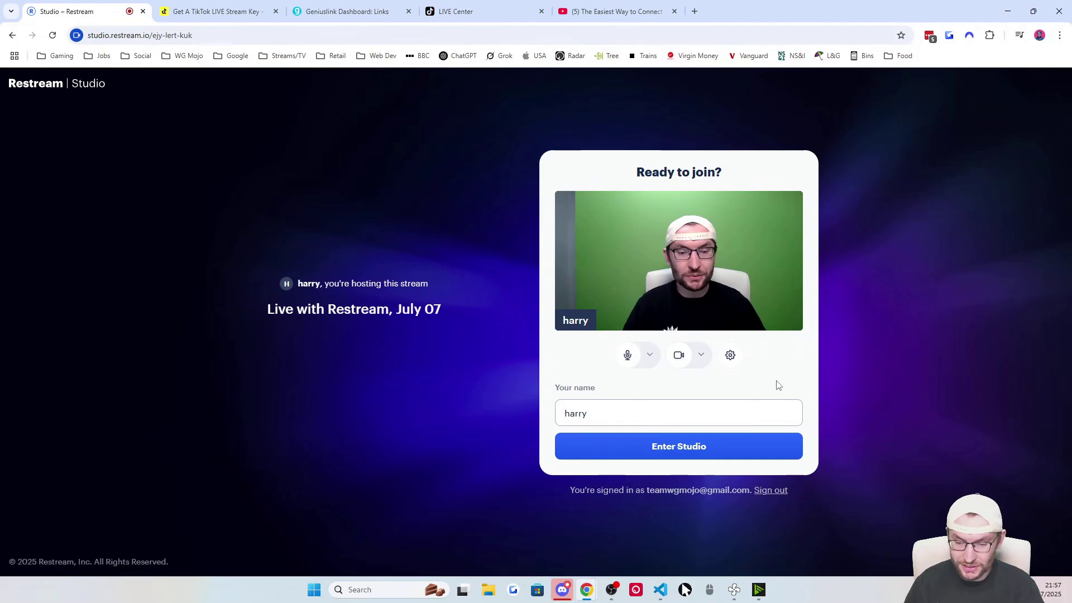
Step: Set the studio video input to Logitech StreamCam at High Definition 720p
click(731, 357)
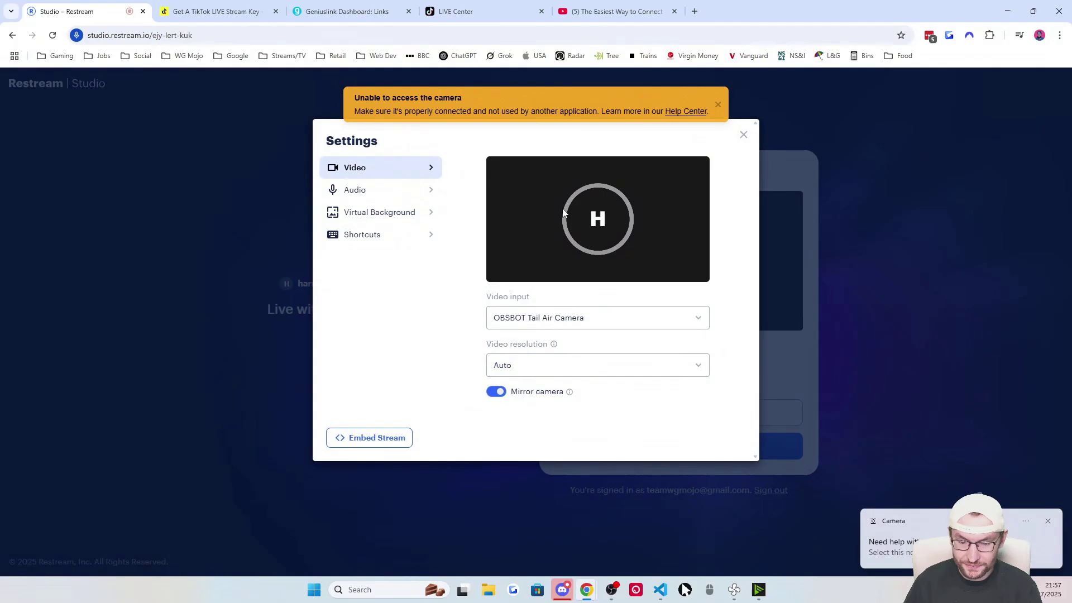
click(553, 318)
click(548, 339)
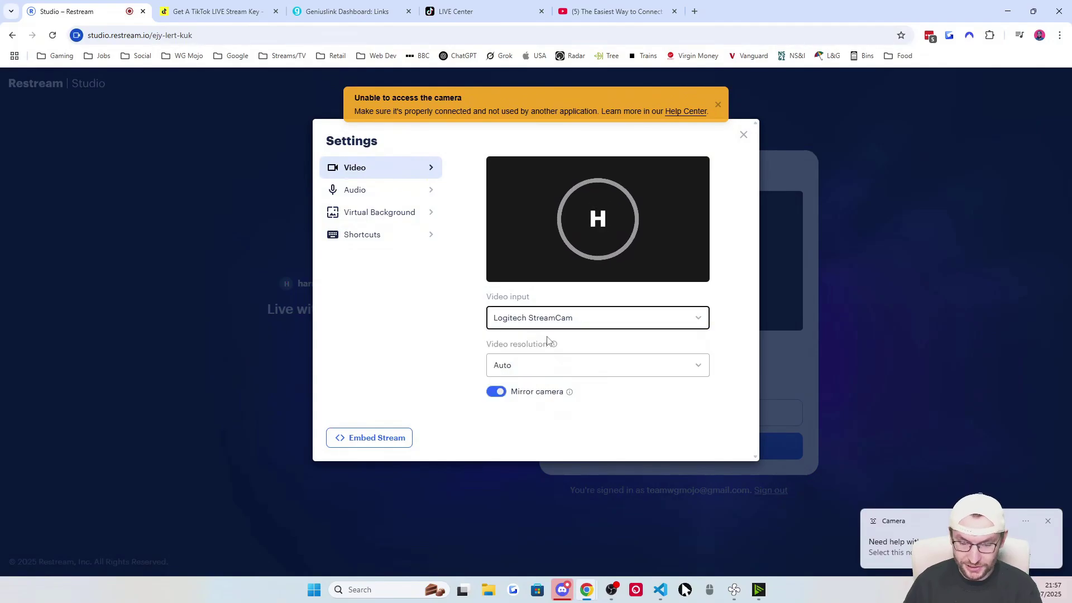
click(543, 366)
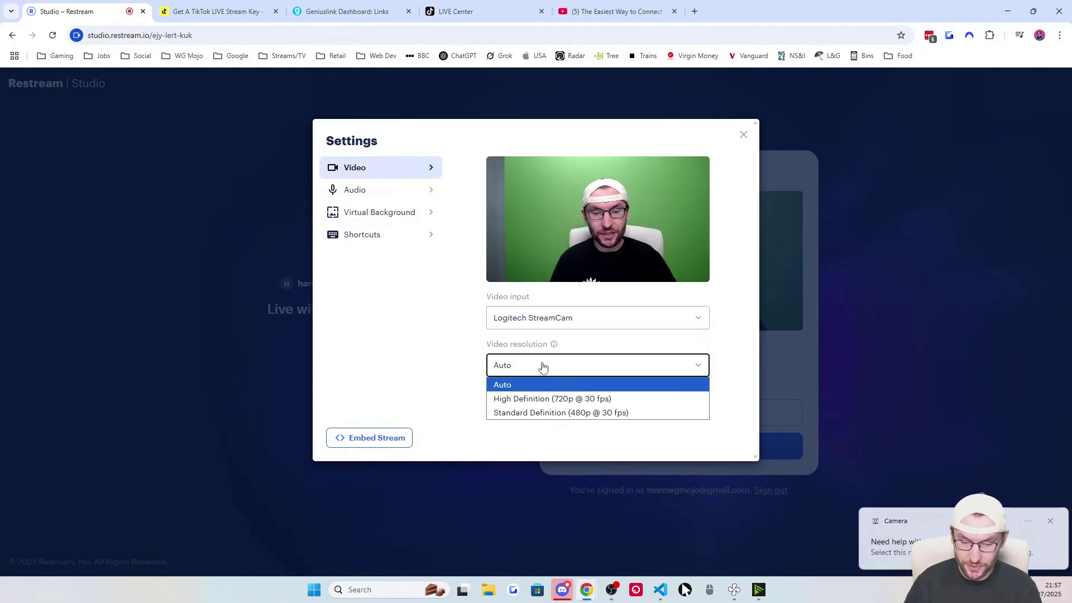
click(559, 403)
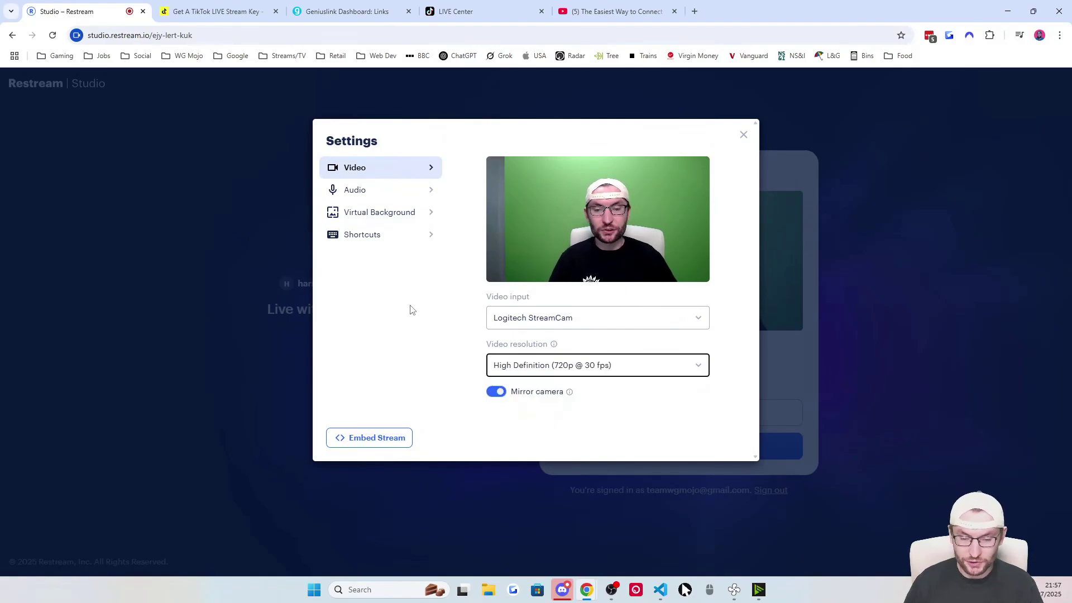
Step: Send audio output to HyperX Cloud II Wireless speakers and show the advanced audio options
click(369, 193)
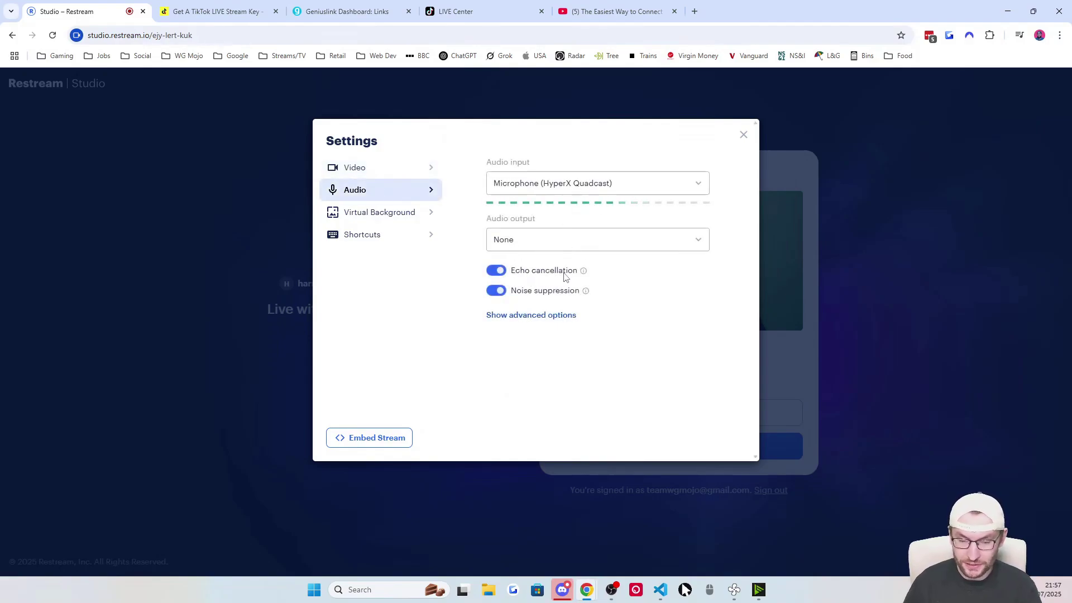
click(535, 243)
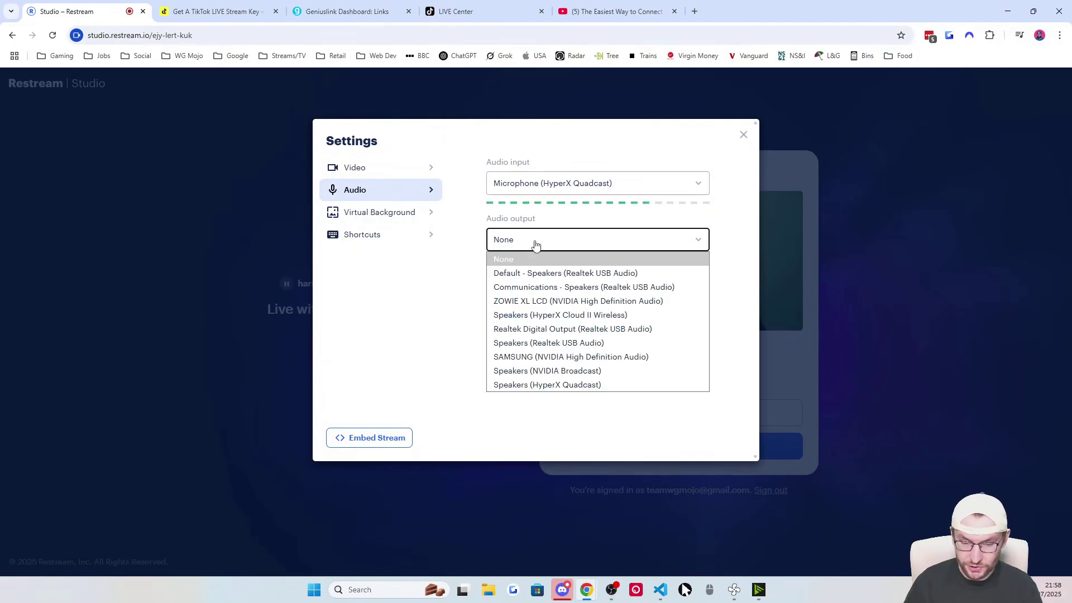
click(537, 315)
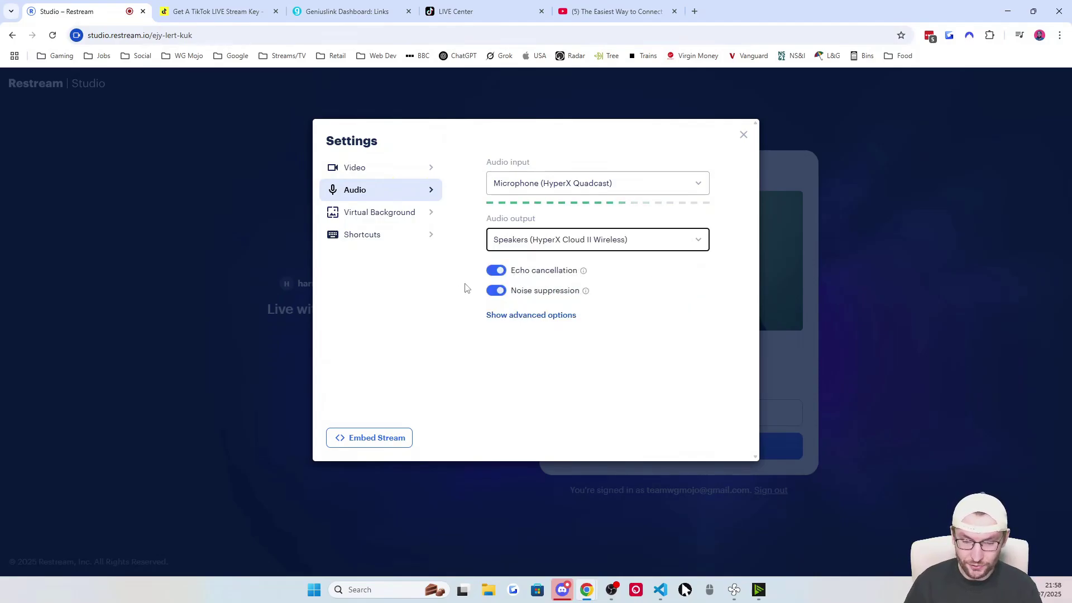
click(523, 316)
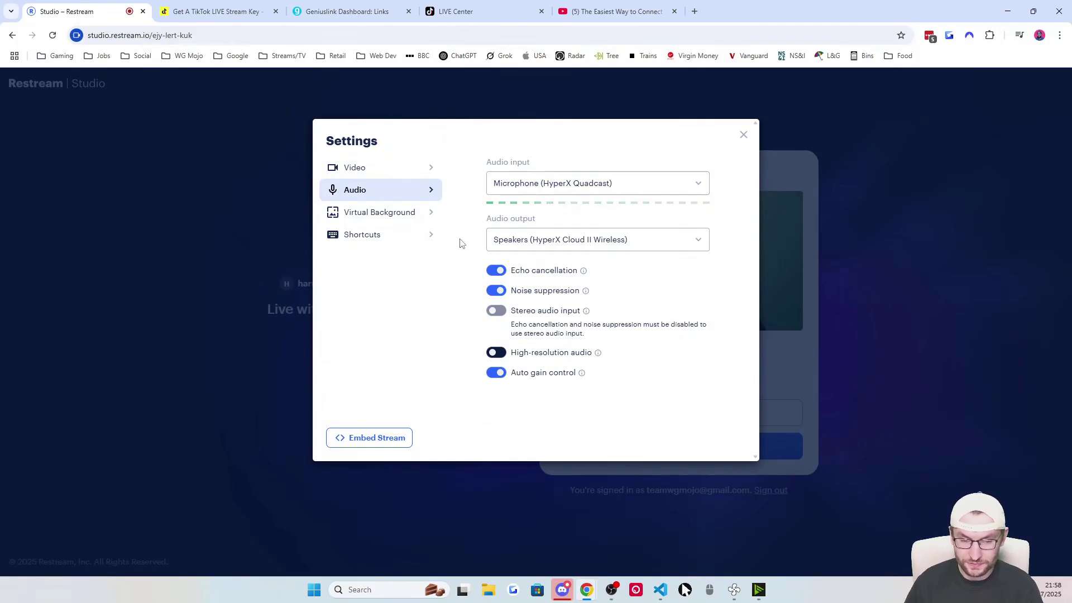
Step: Replace the display name with the host's name and join the studio
click(742, 134)
double_click(586, 414)
text(Harry)
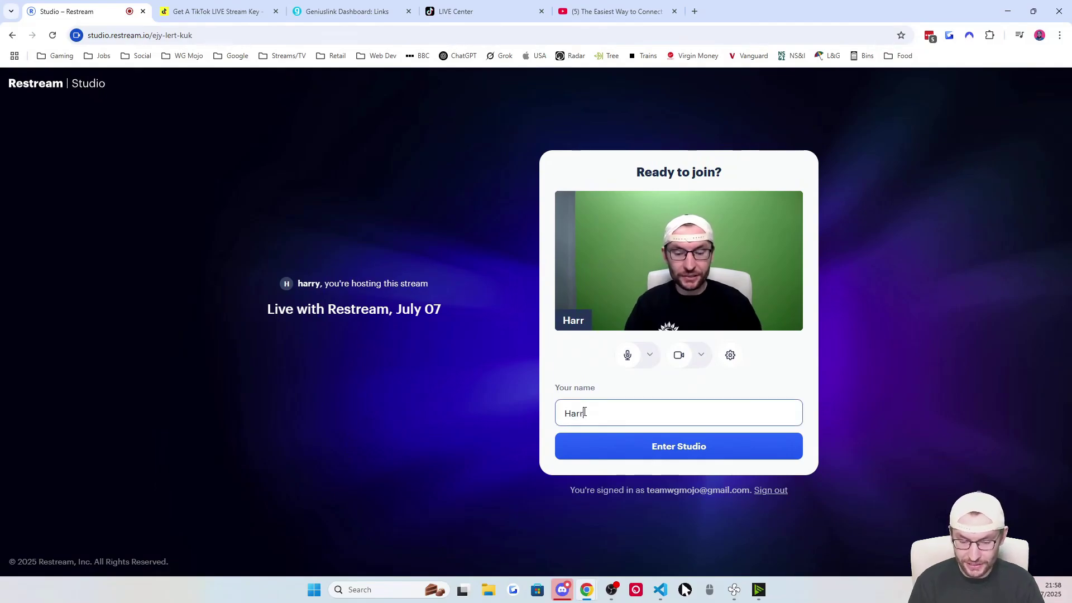
click(656, 441)
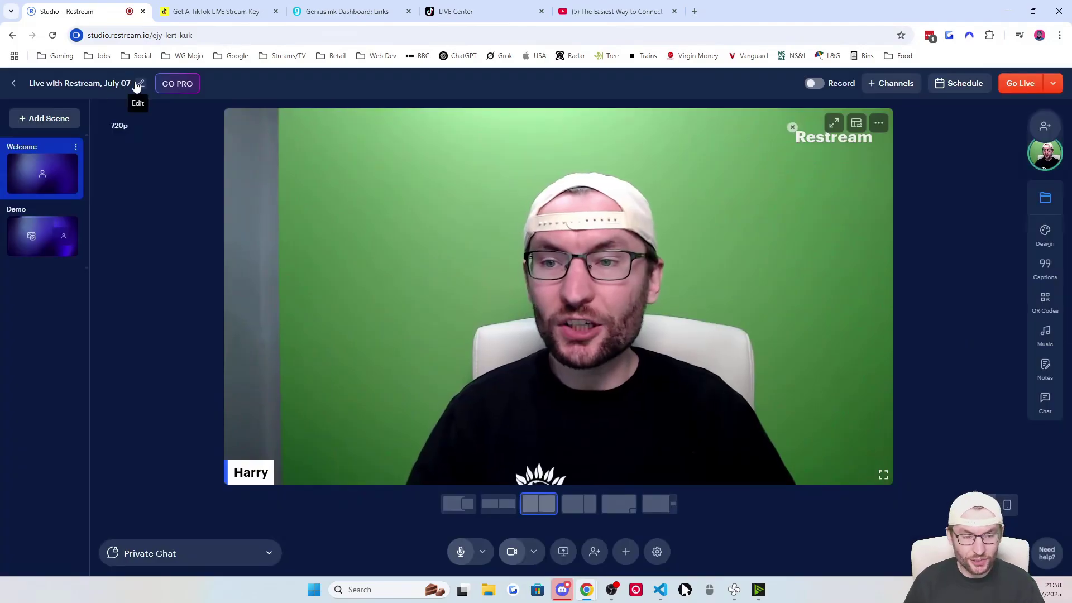
Step: Retitle the stream 'Test Stream' for all channels and bring TikTok LIVE Center forward
click(135, 82)
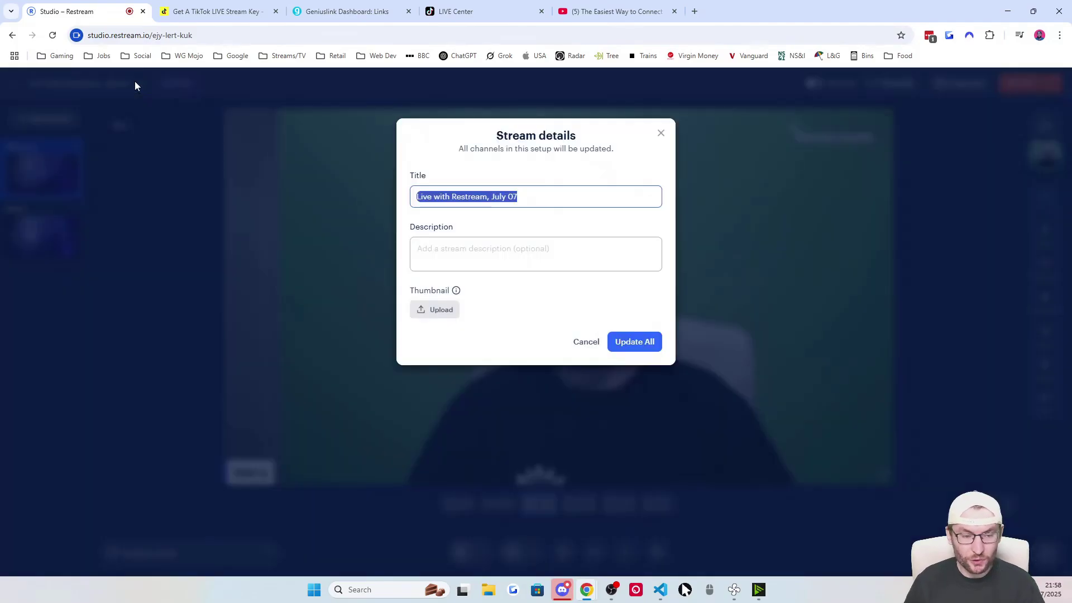
text(Test Stream)
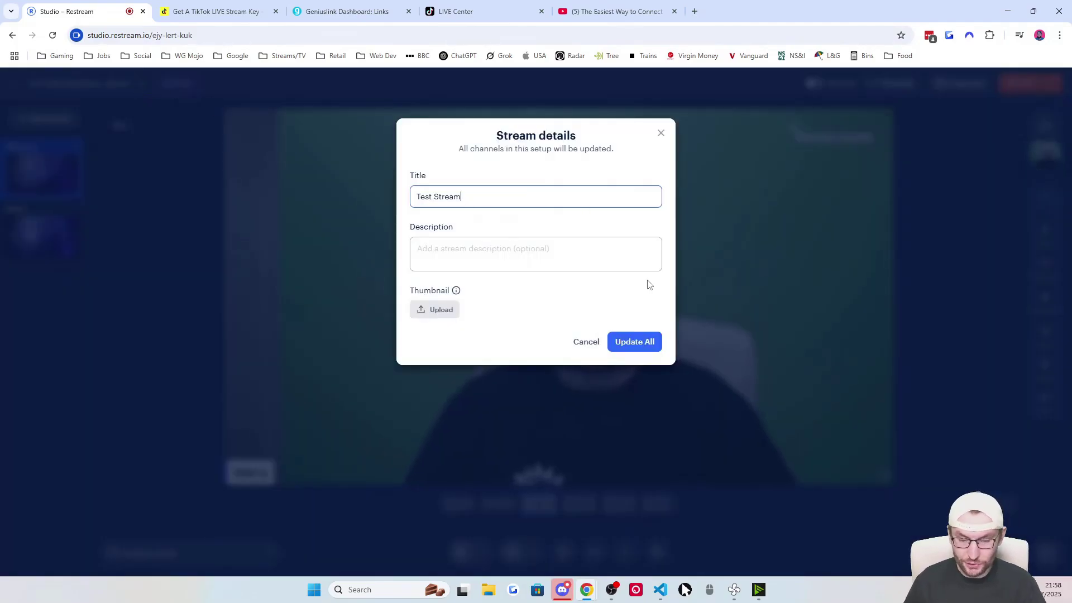
click(647, 343)
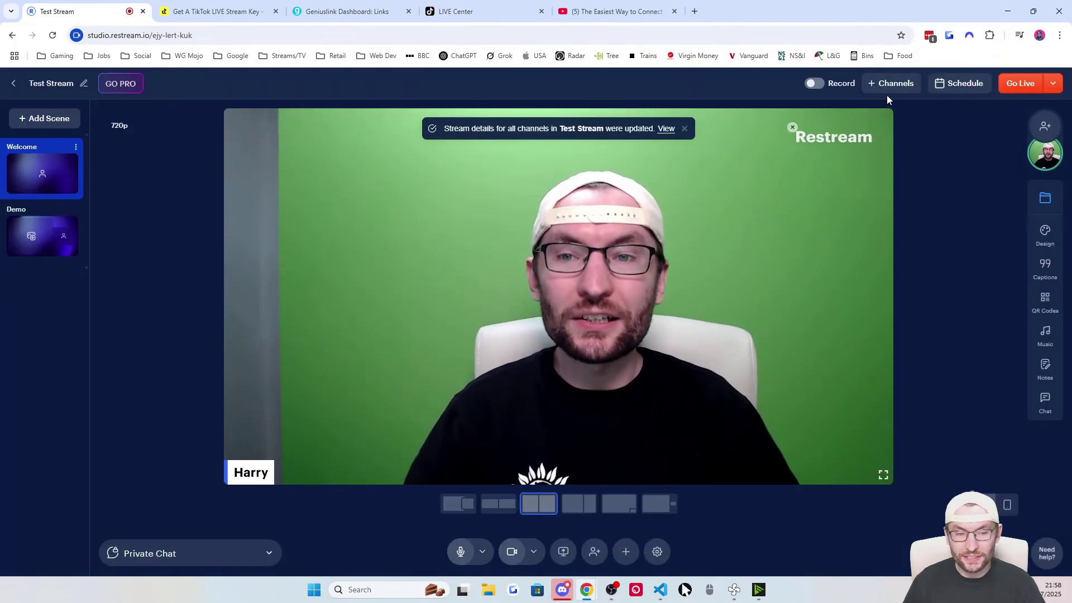
drag(484, 7, 209, 9)
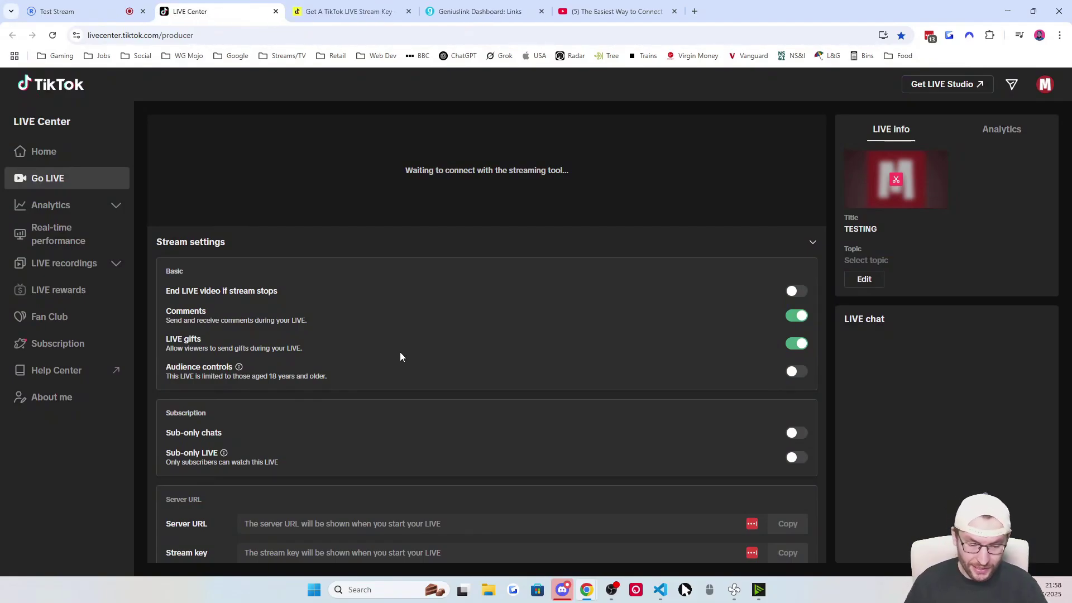
Step: Choose Chat & Interview as the TikTok LIVE topic
scroll(452, 365, down, 2)
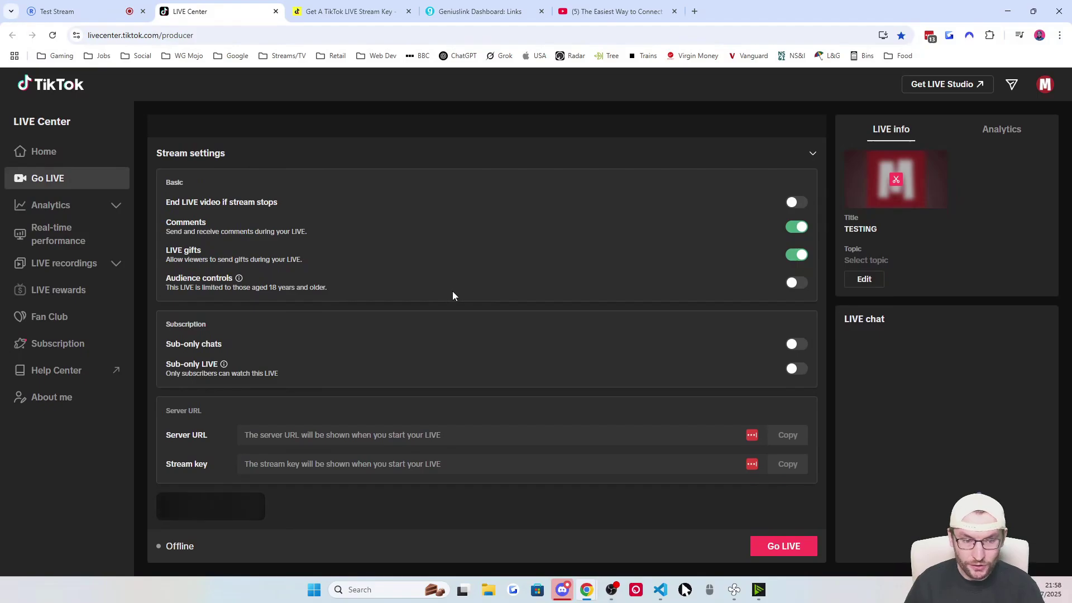
click(792, 552)
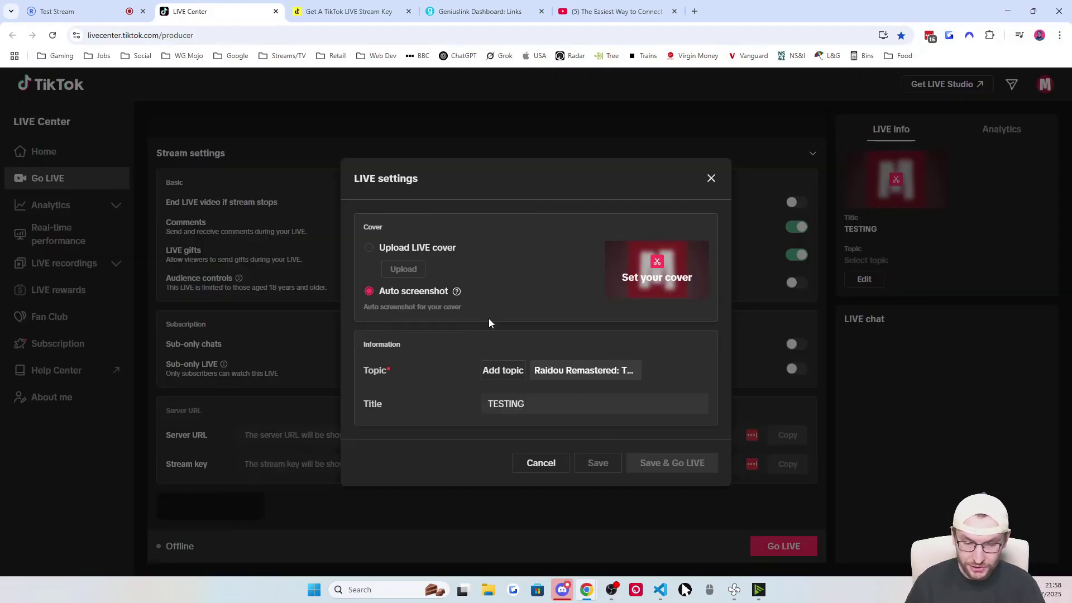
click(518, 373)
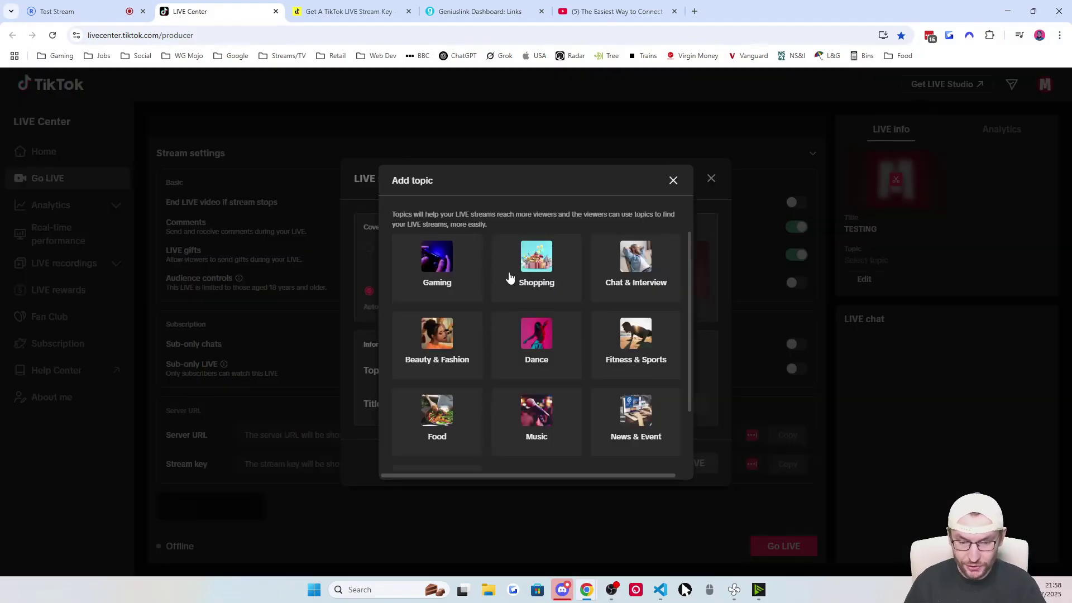
click(616, 271)
Step: Go live on TikTok, copy the server URL, and return to Restream
click(665, 473)
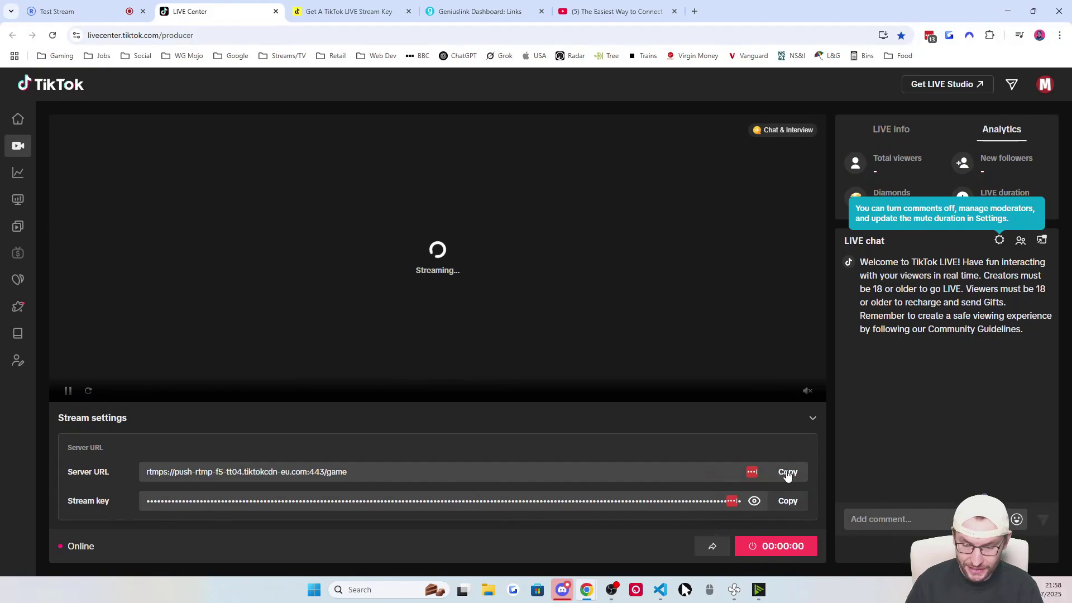
click(788, 472)
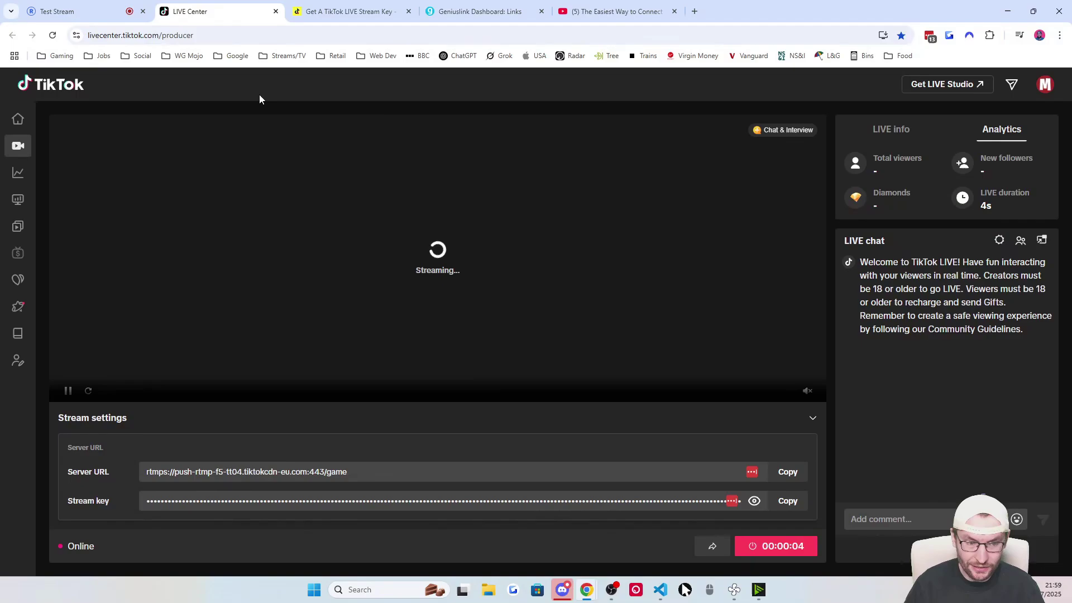
click(98, 17)
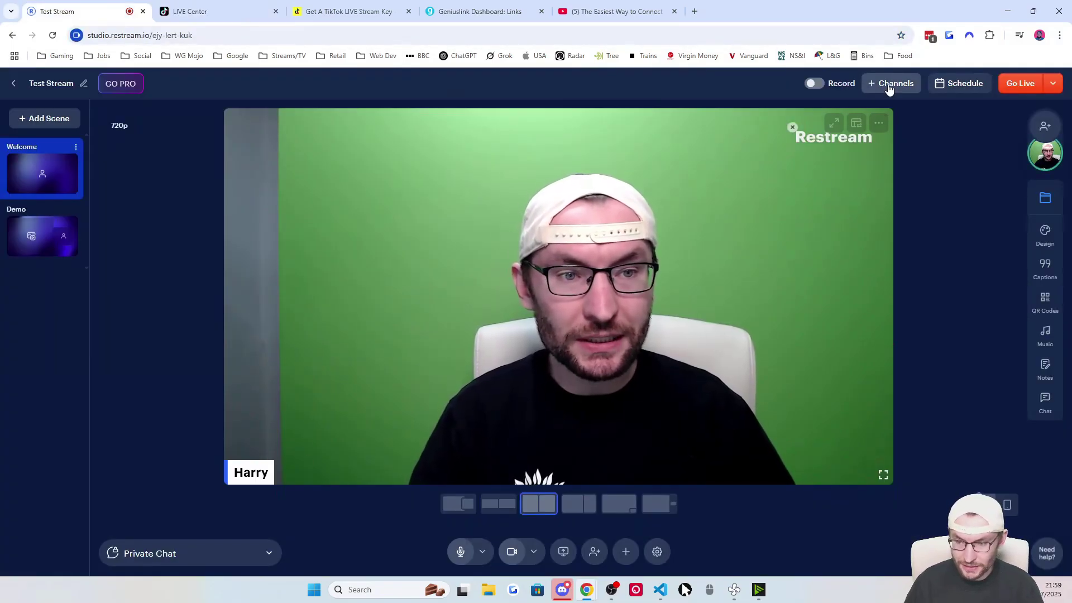
click(889, 85)
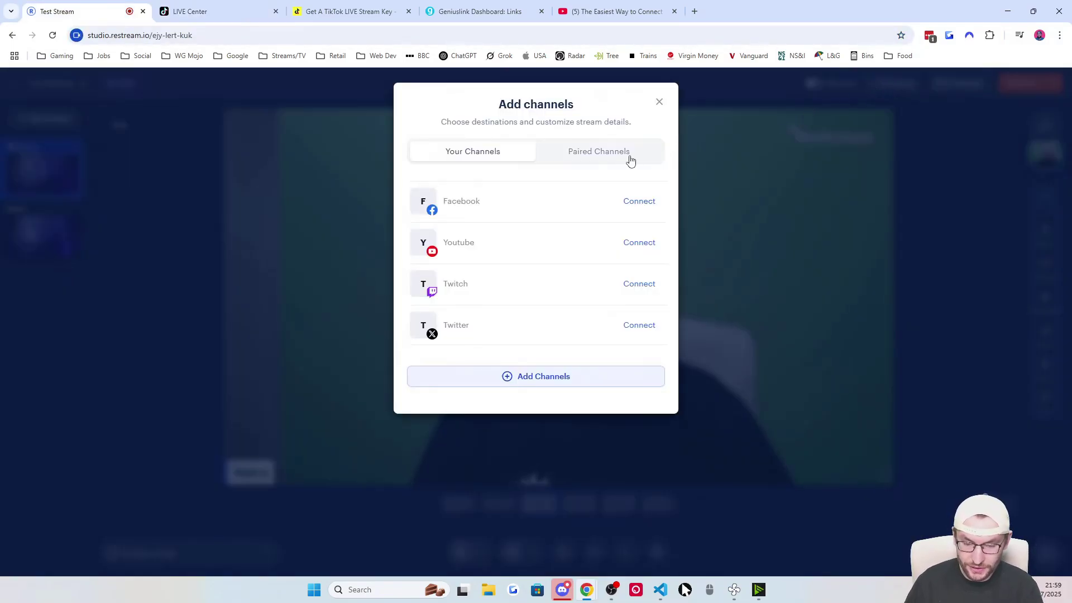
click(518, 377)
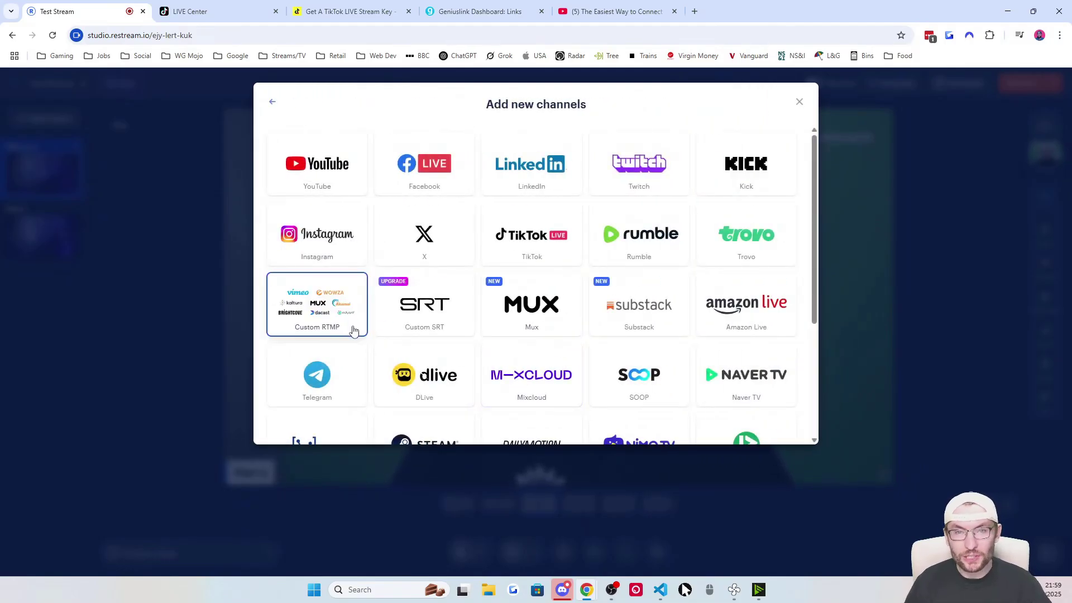
key(ctrl+Tab)
click(788, 471)
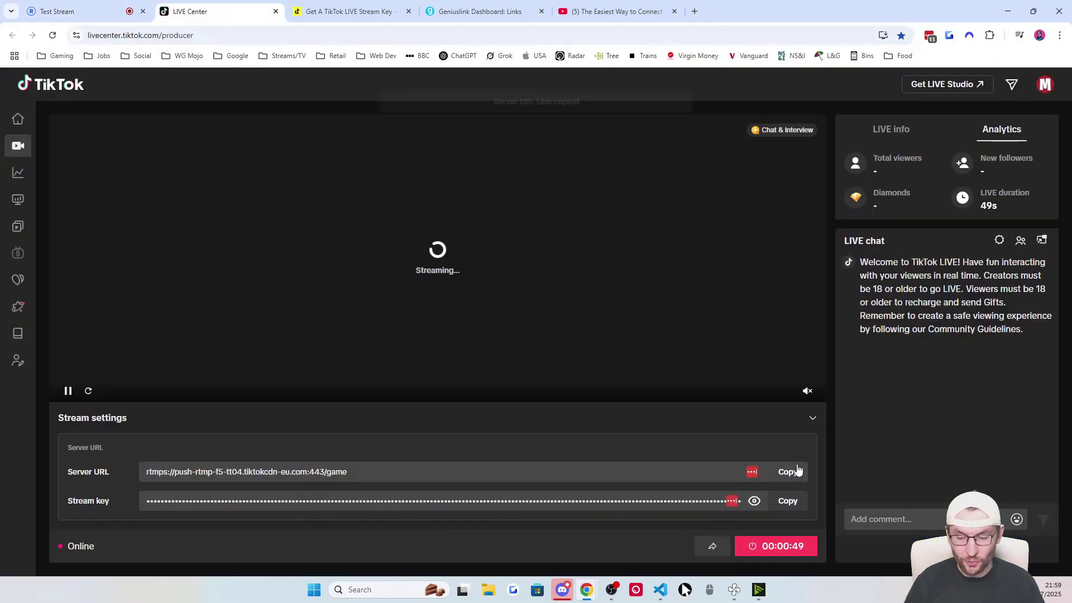
click(795, 502)
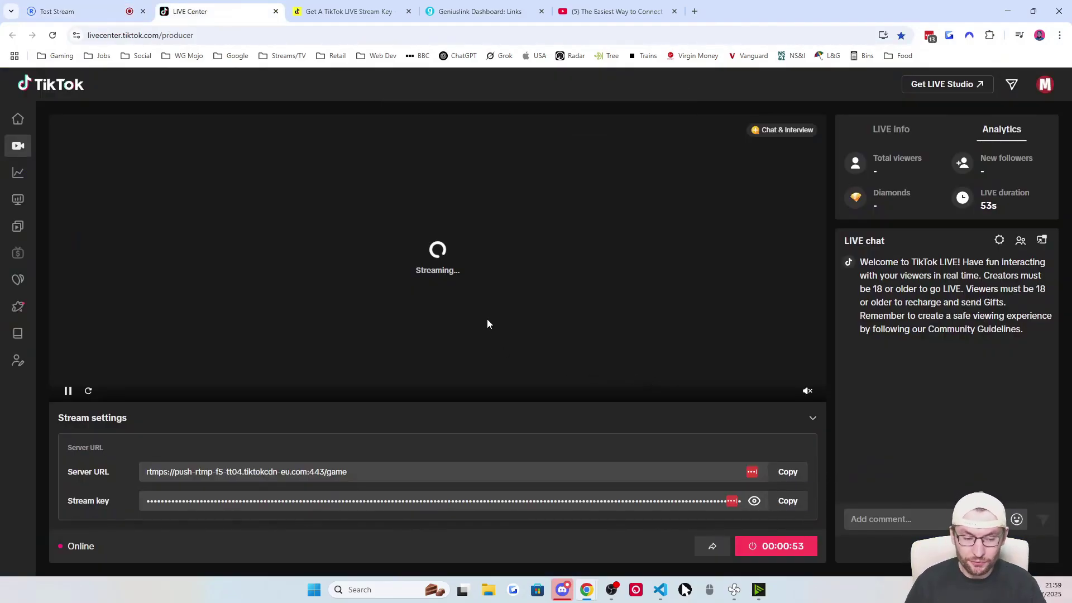
key(ctrl+shift+Tab)
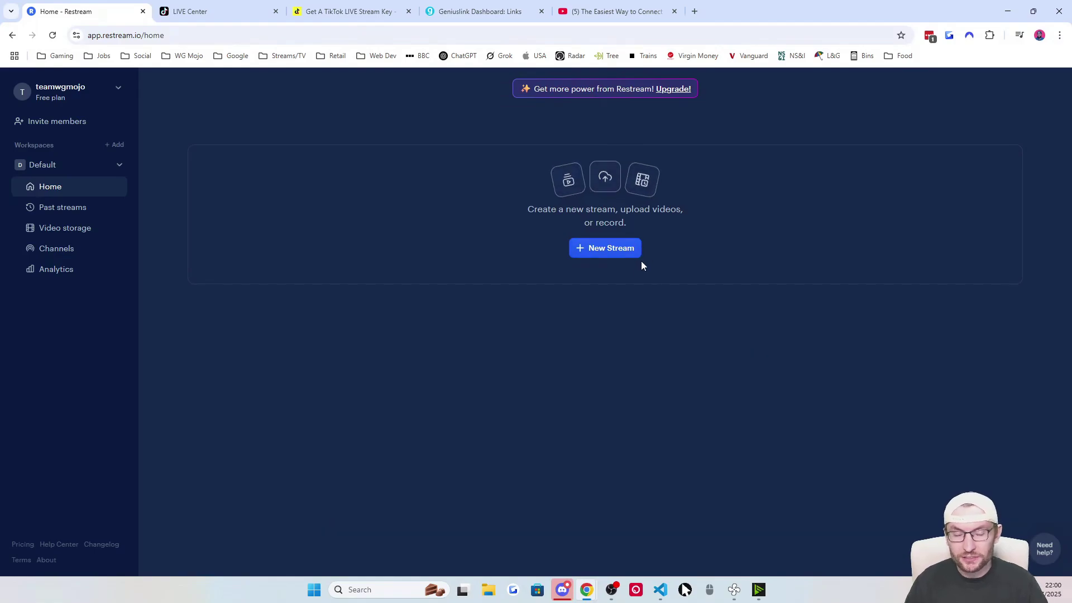
Step: Create a new Restream Studio stream and title it 'Test Stream' with Update All
click(599, 254)
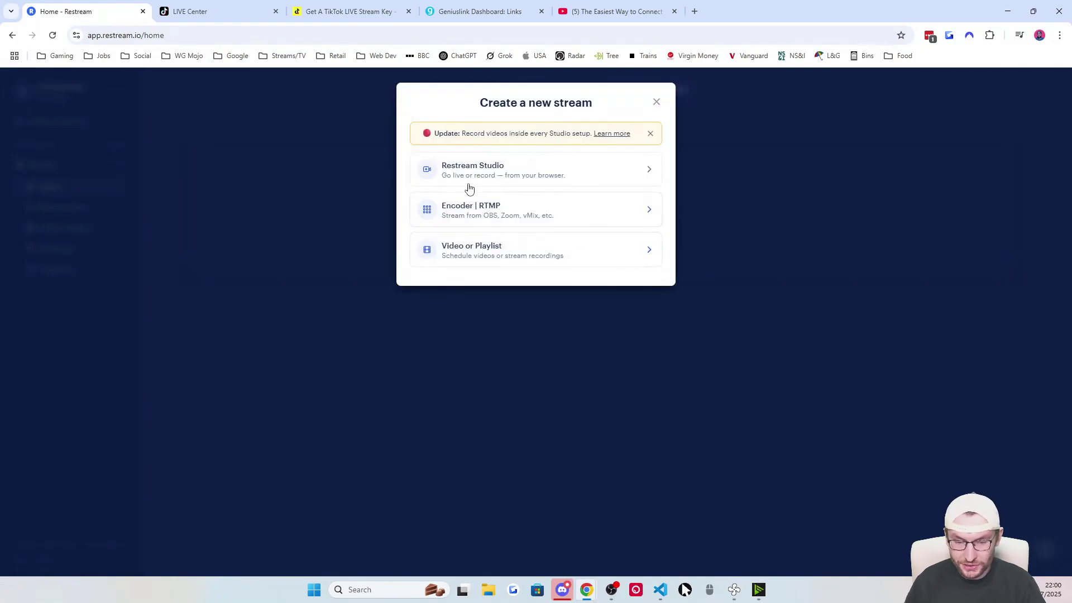
click(596, 176)
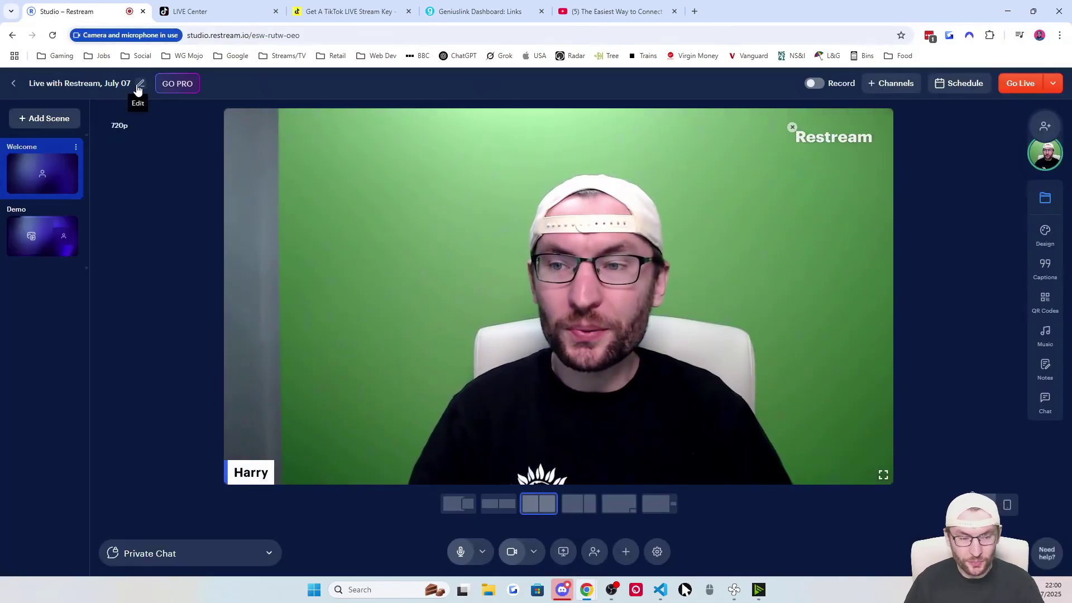
click(139, 85)
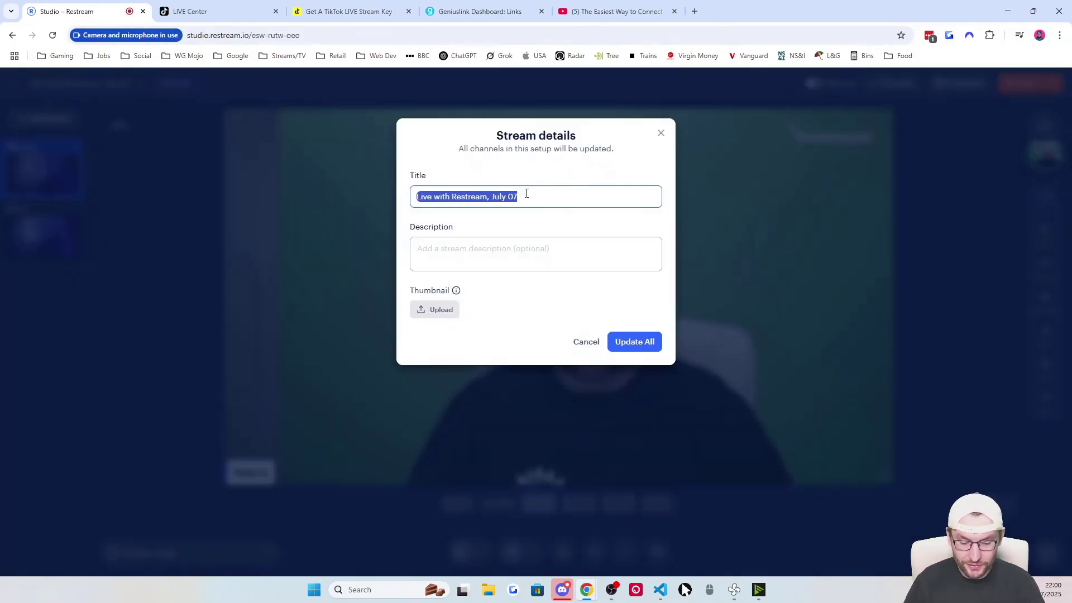
text(Test Stream)
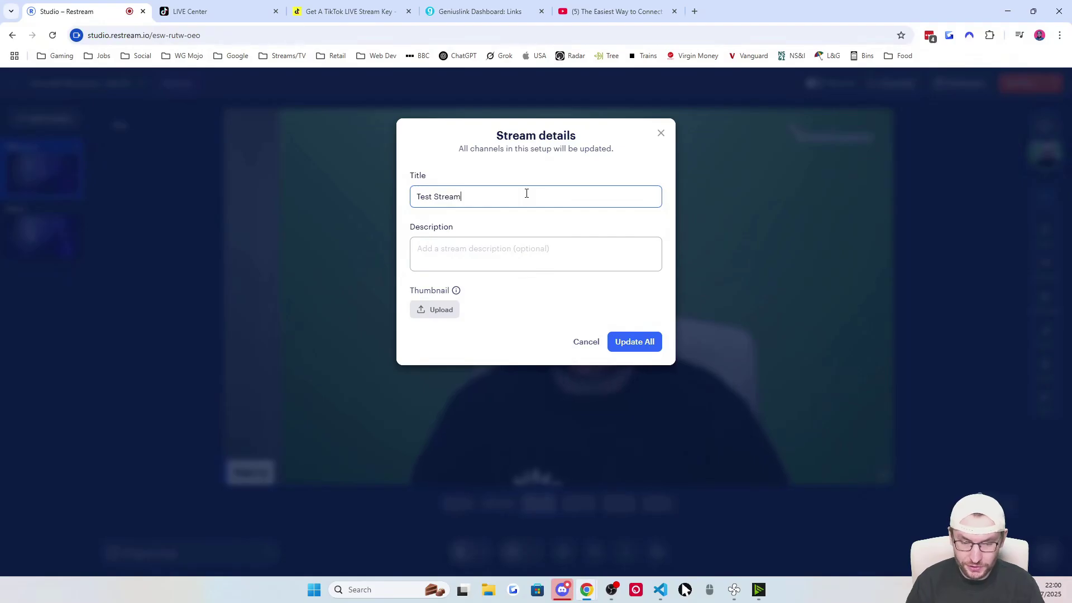
click(637, 342)
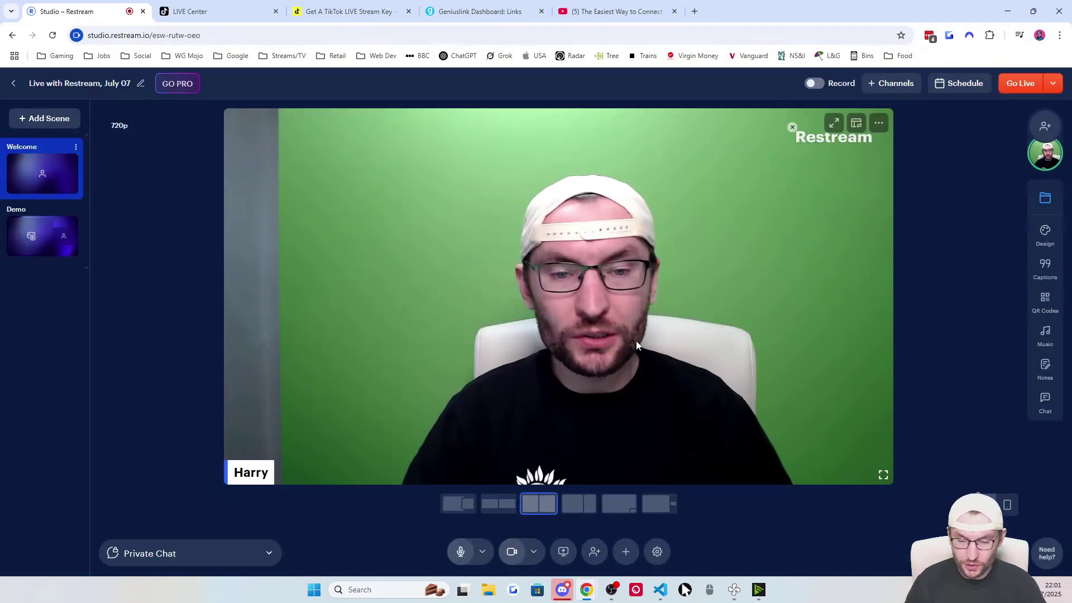
Step: Add TikTok as a channel, authorize Restream's access, and return to the studio
click(892, 85)
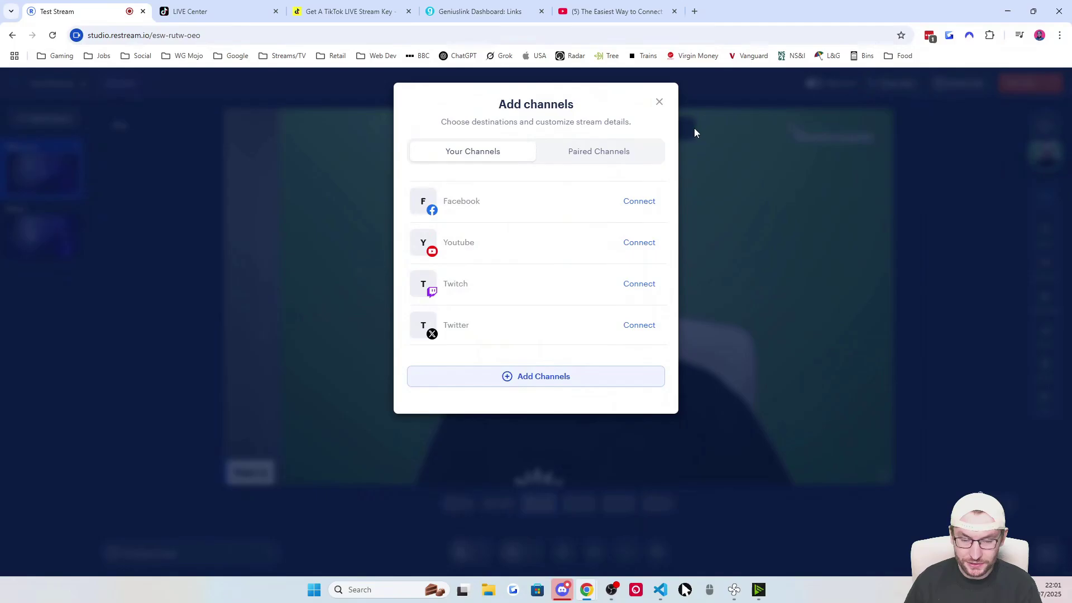
click(536, 376)
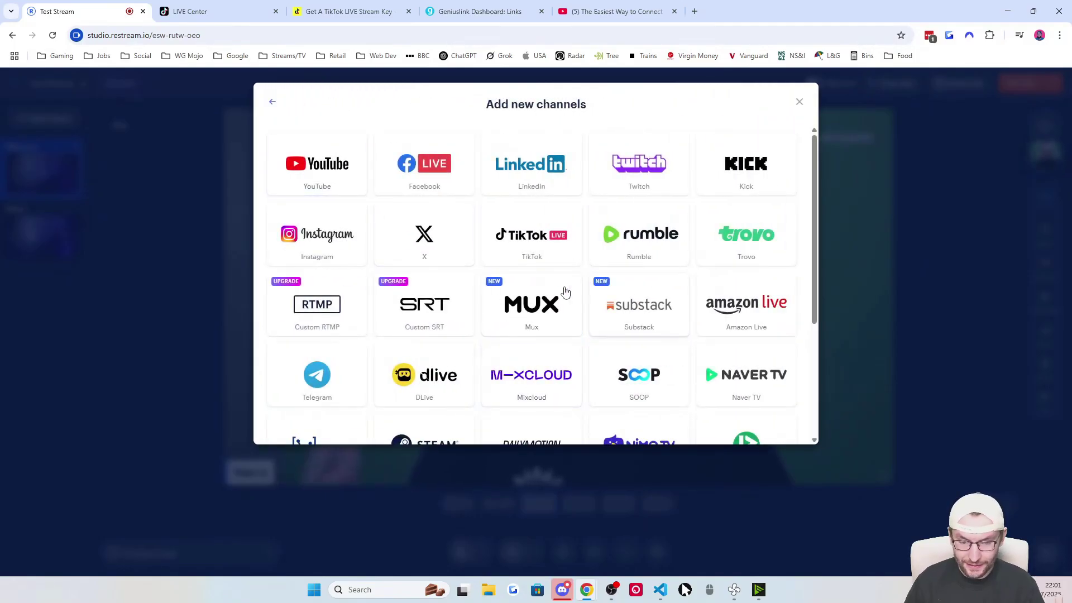
click(572, 251)
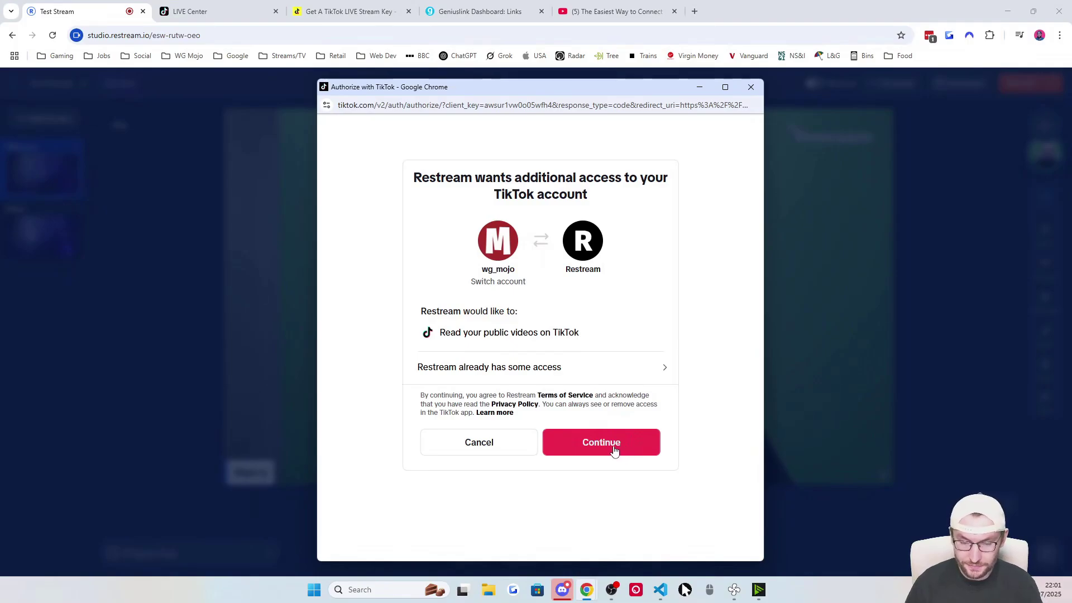
click(349, 8)
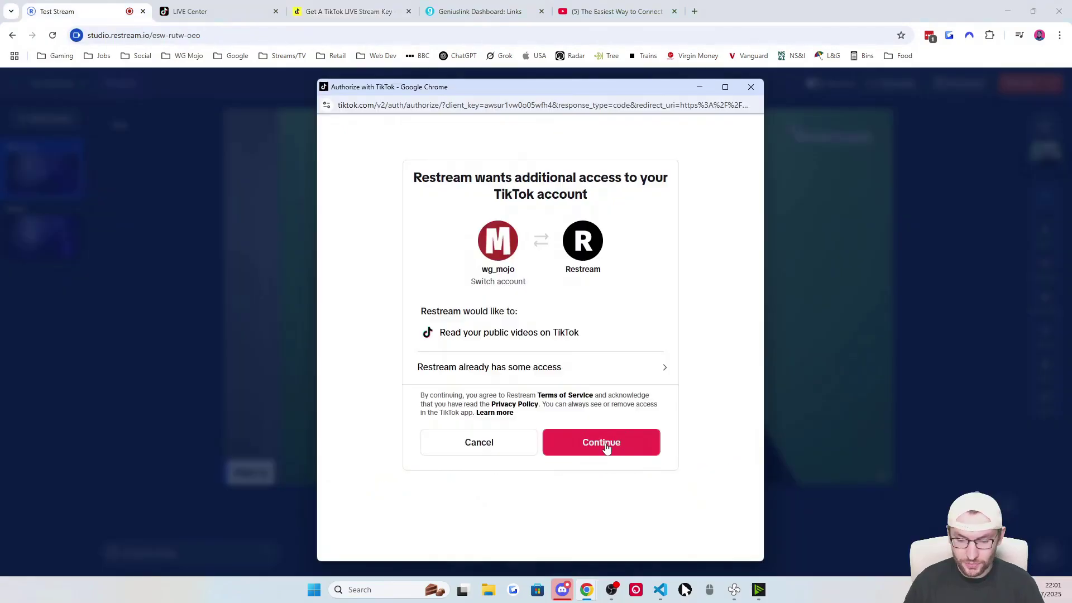
click(601, 441)
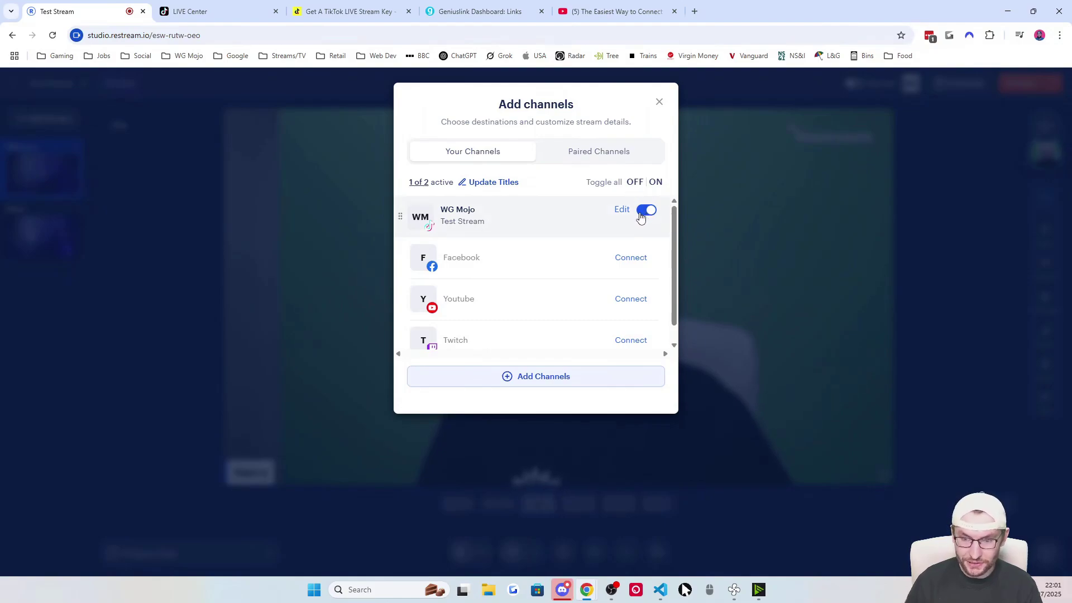
click(660, 102)
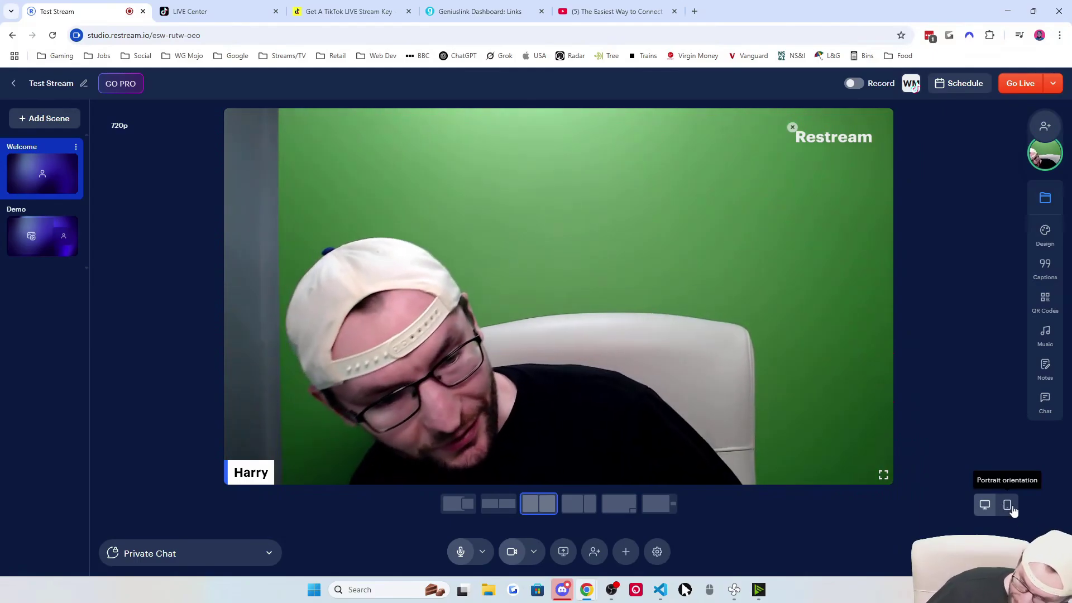
Step: Switch the stream to portrait orientation and go live
click(1011, 508)
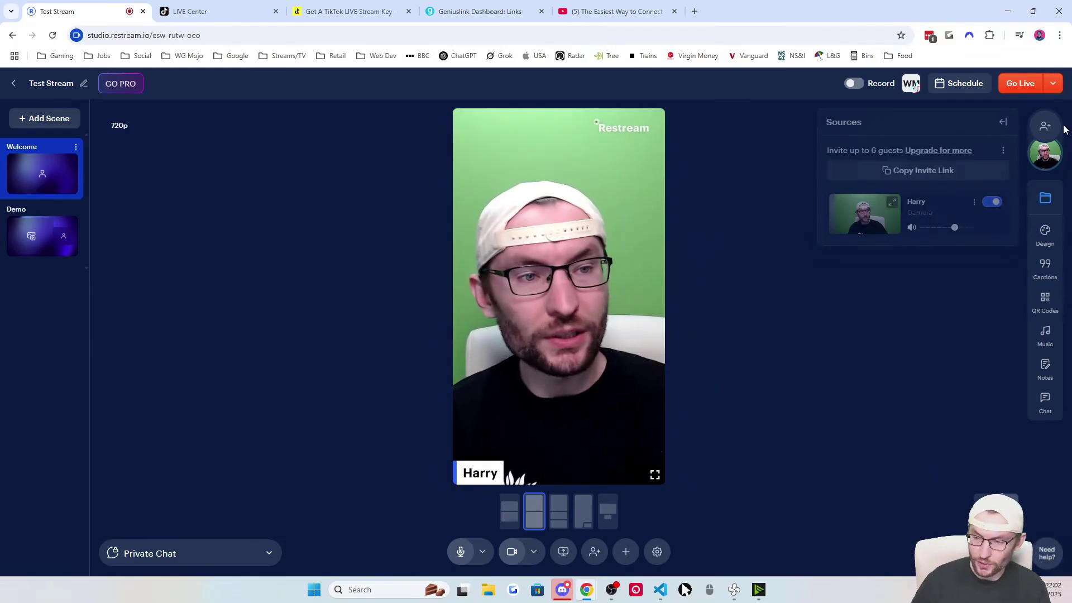
click(1021, 83)
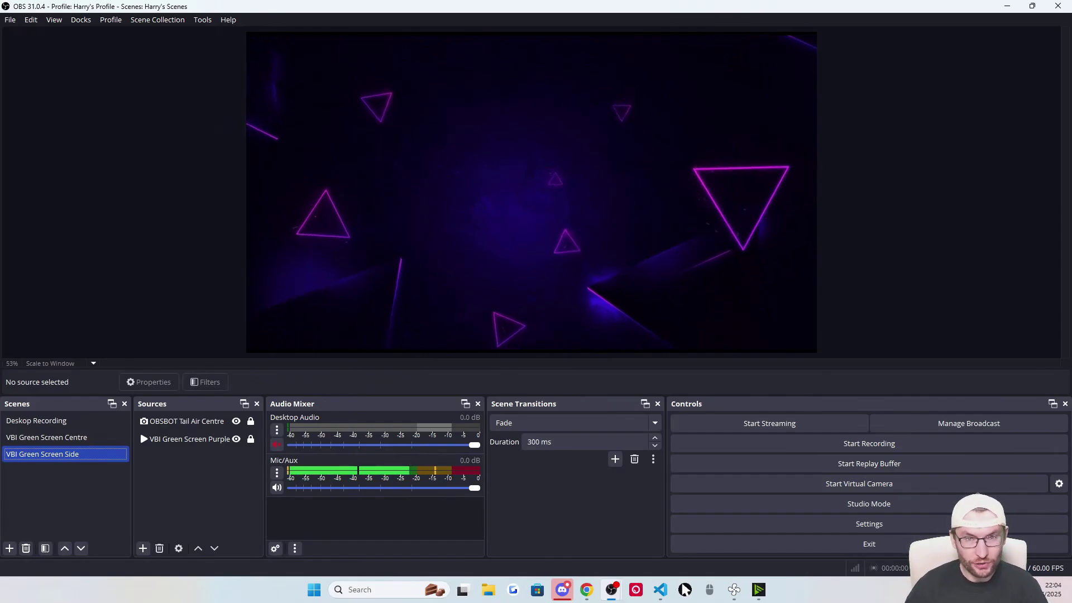
Step: Create a new OBS scene collection named 'Restream Scenes'
click(158, 20)
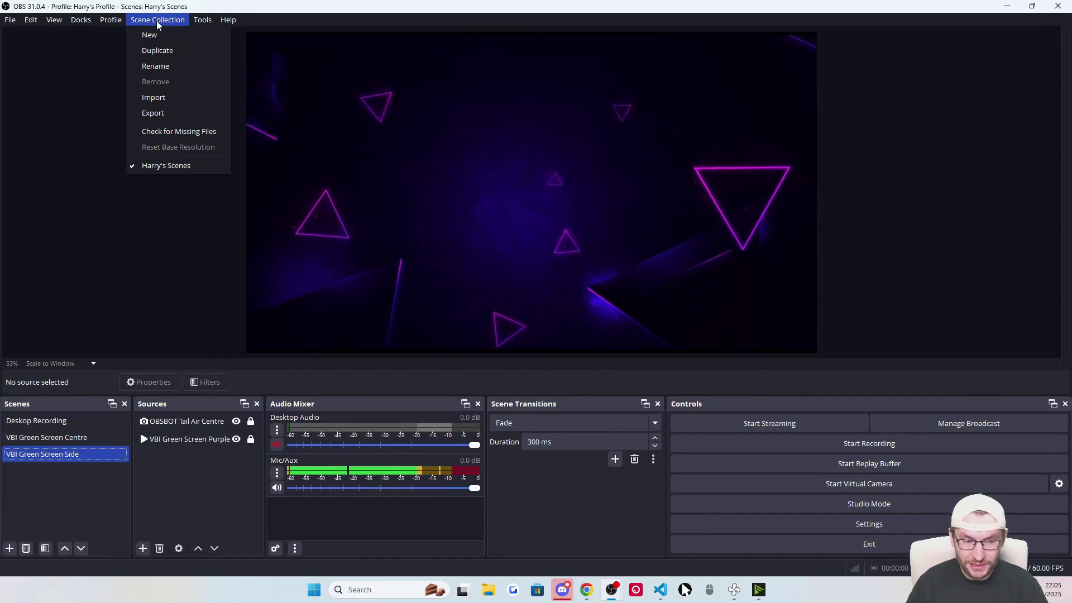
click(159, 37)
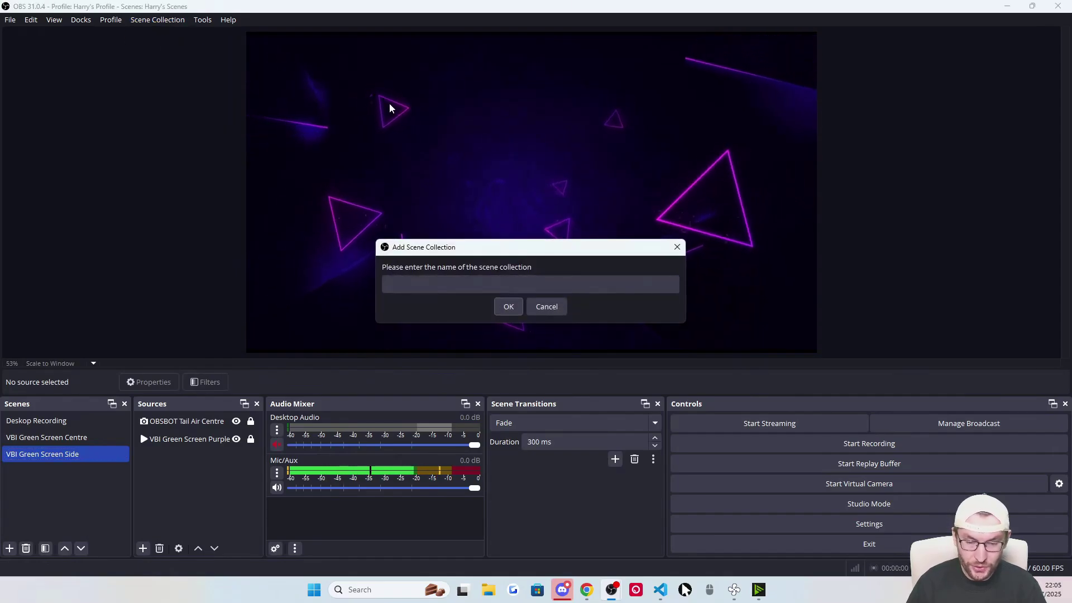
text(Restream Scenes)
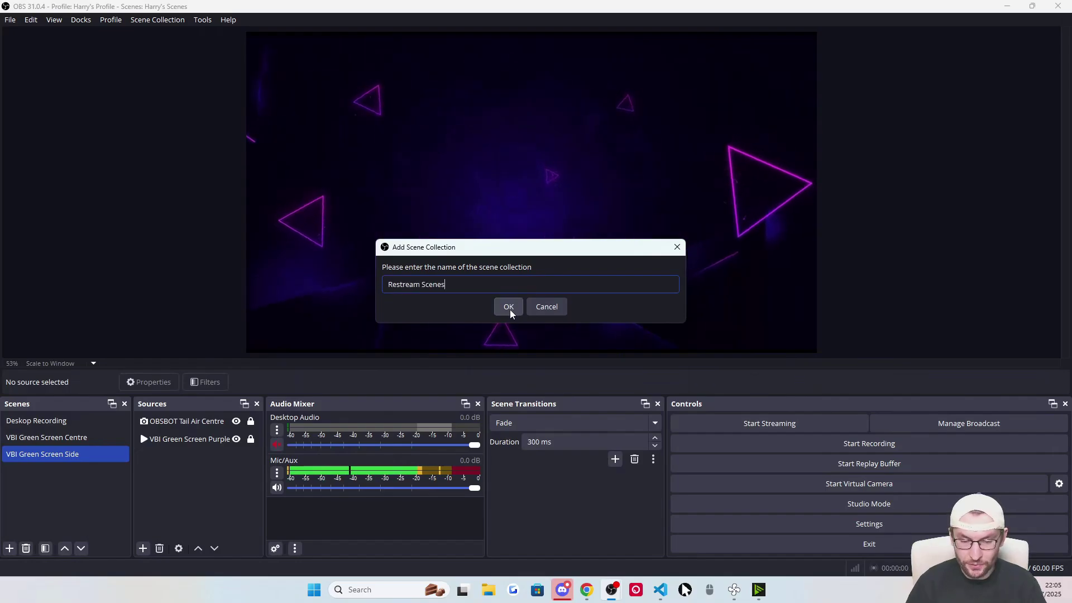
click(509, 307)
Step: Create a new profile named 'Restream Profile' and launch the auto-configuration wizard
click(110, 20)
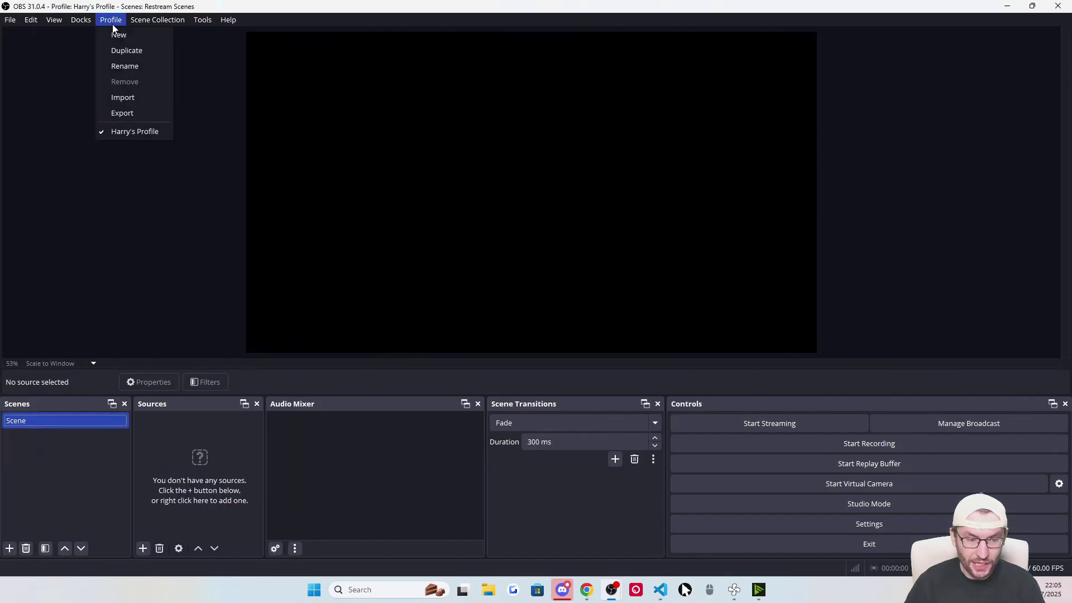
click(120, 37)
text(Restream Profile)
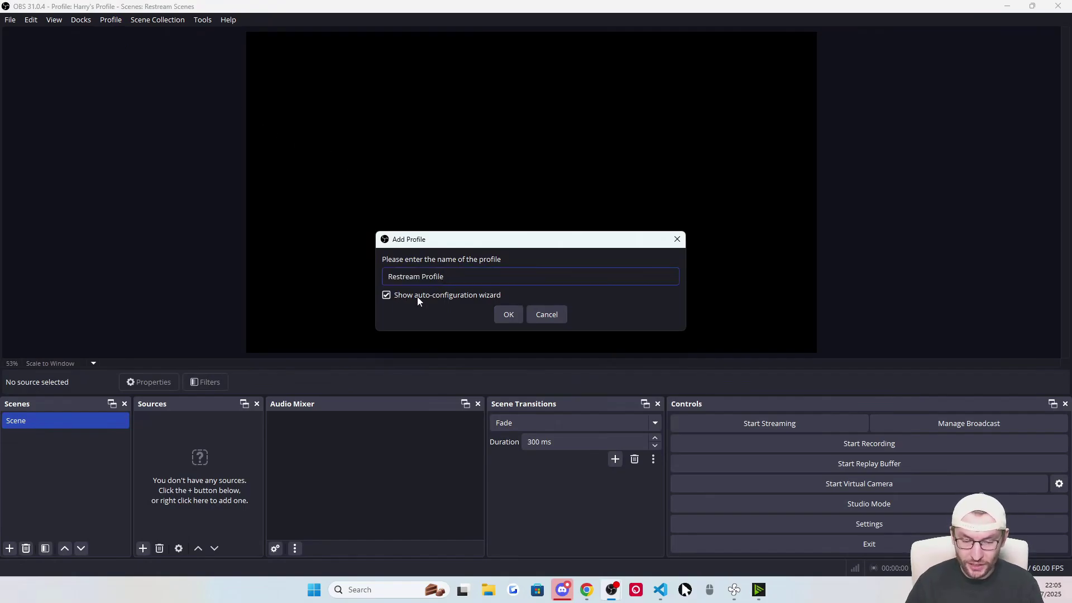
click(501, 316)
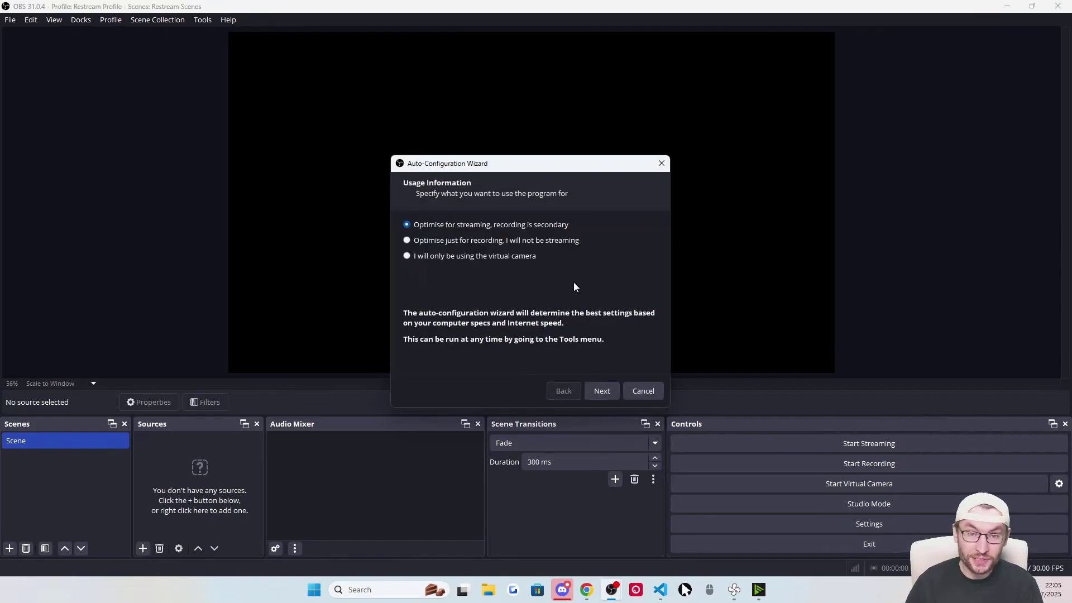
Step: Set the wizard's video settings to 1920x1080 base resolution at 60 FPS
click(601, 391)
click(557, 231)
click(522, 289)
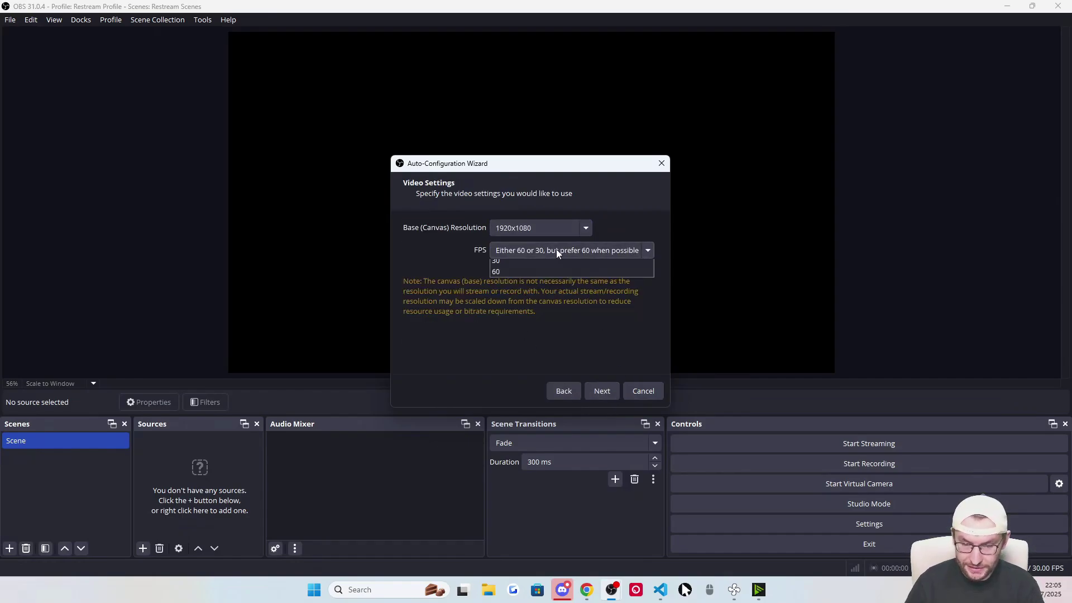
click(556, 249)
click(559, 299)
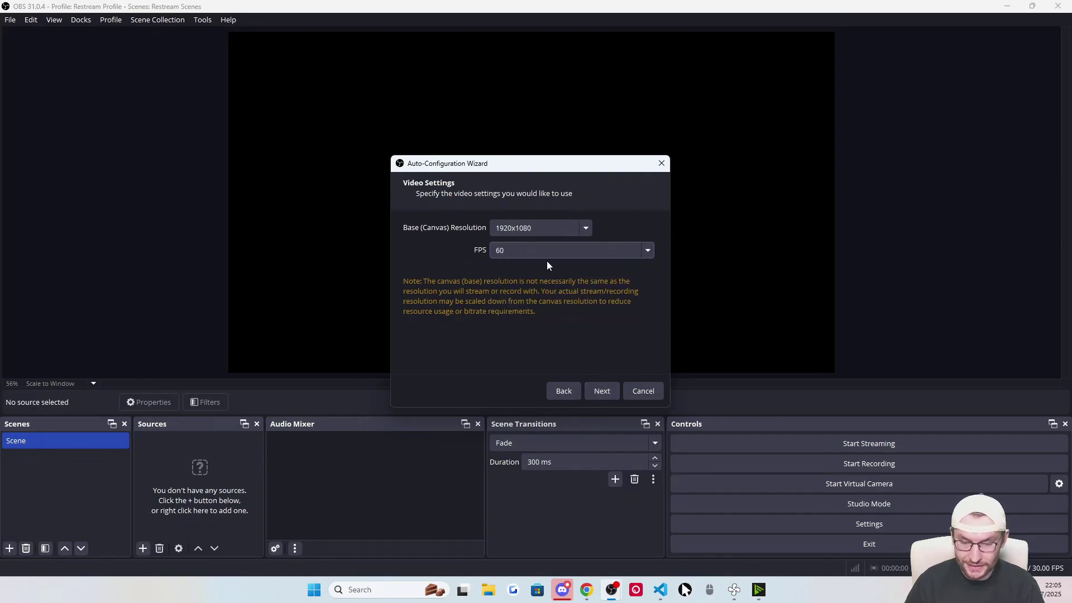
Step: Choose Restream.io as the streaming service and connect the Restream account
click(600, 392)
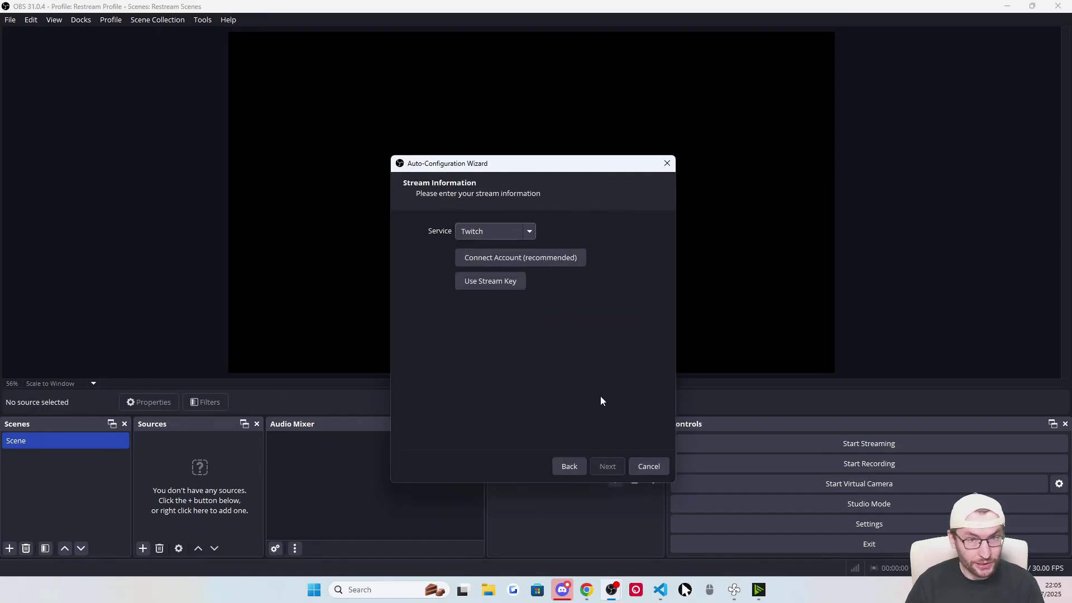
click(531, 229)
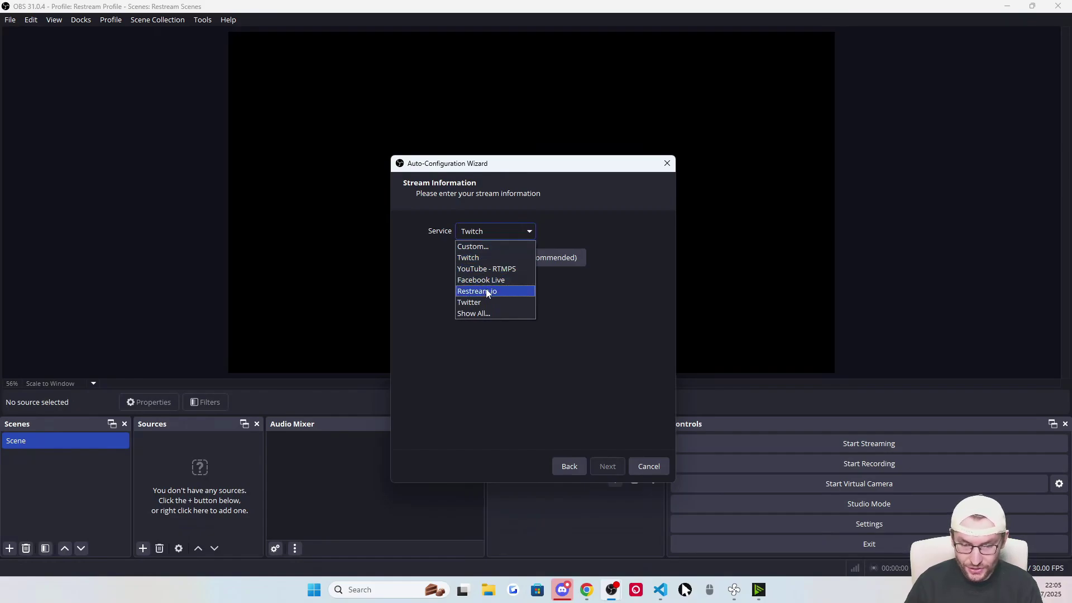
click(489, 293)
click(548, 259)
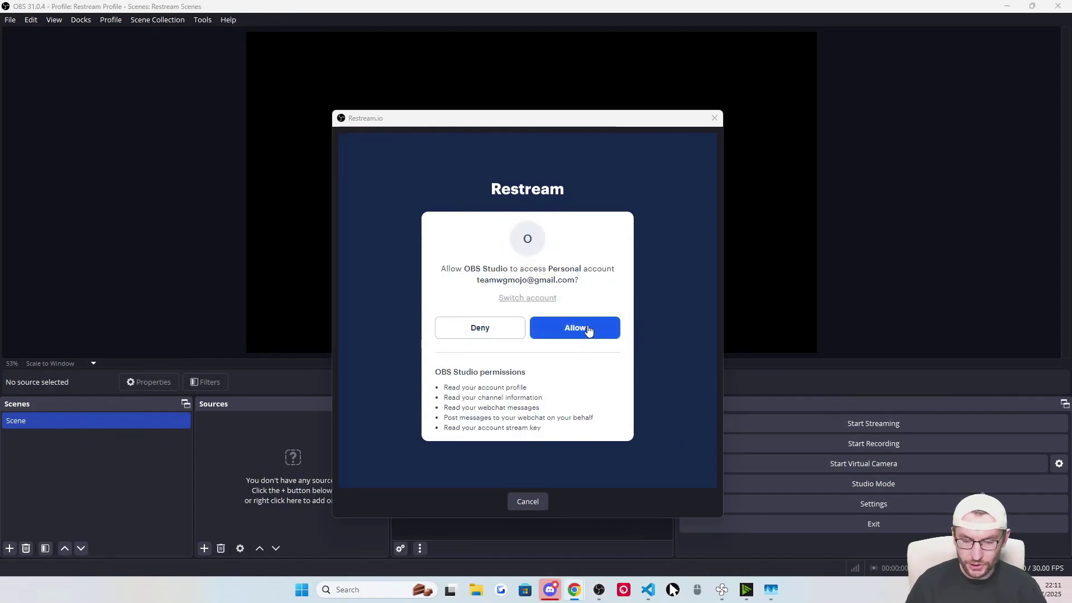
click(602, 333)
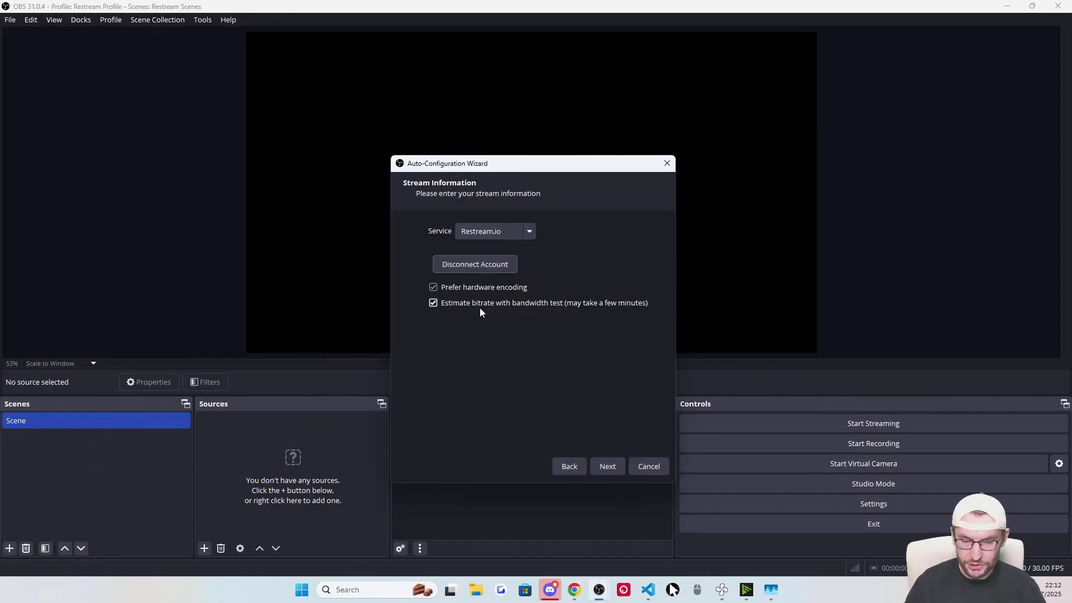
Step: Turn off the bandwidth test, set the bitrate to 6000, and apply the settings
click(430, 303)
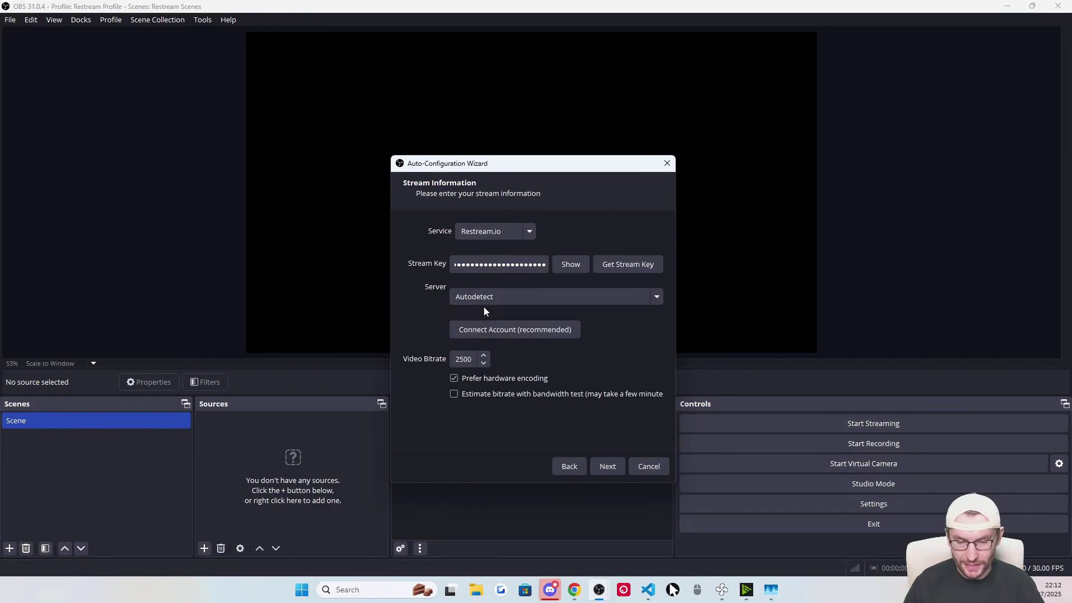
drag(468, 360, 447, 362)
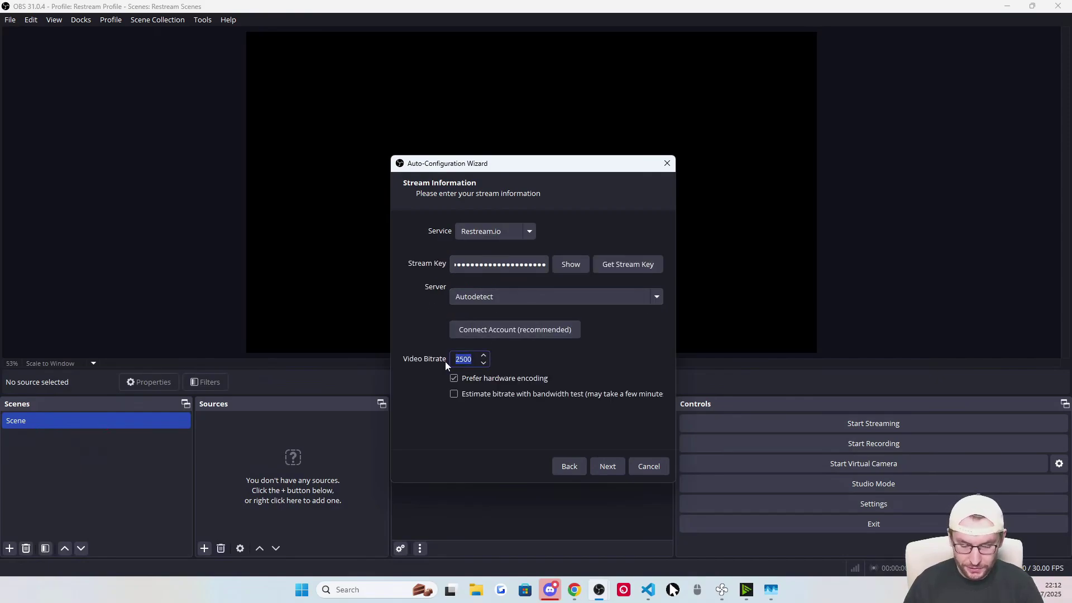
text(6000)
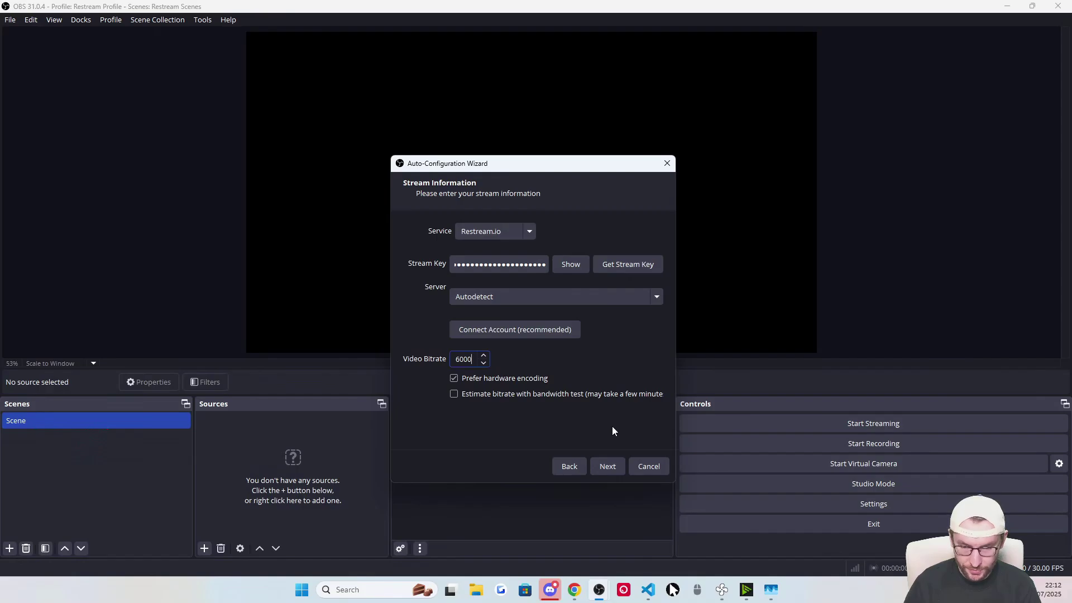
click(610, 467)
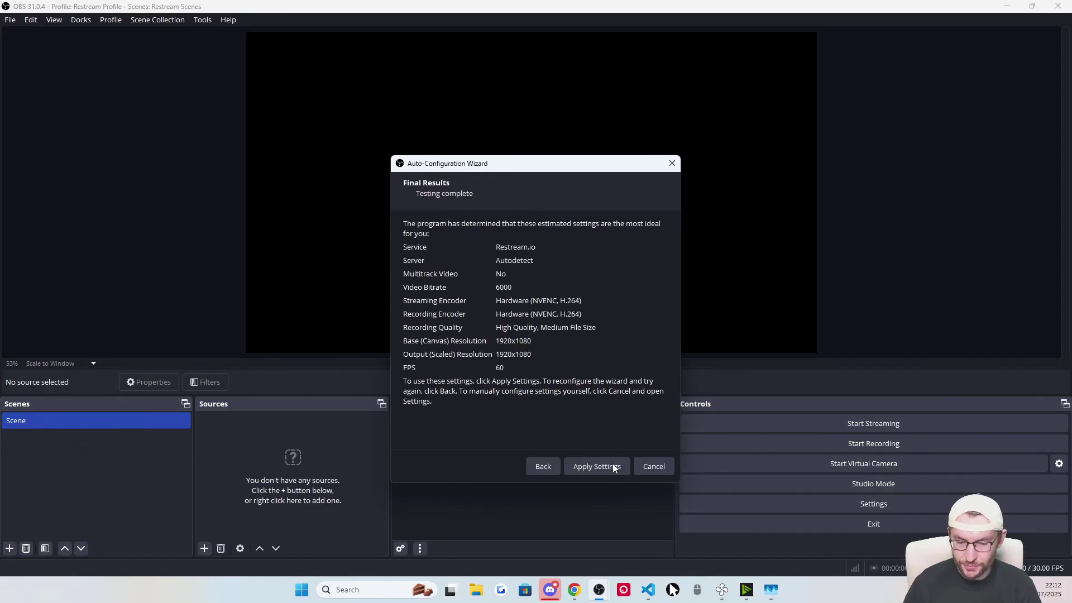
click(603, 468)
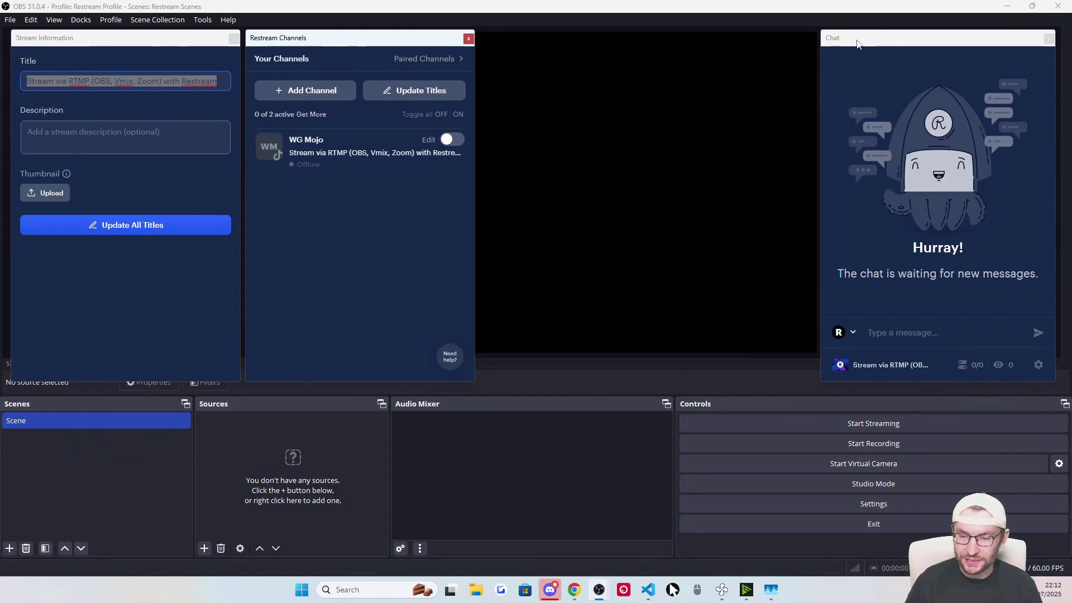
Step: Dock the Restream Chat, Stream Information and Restream Channels panels into the OBS window
drag(858, 44, 1050, 100)
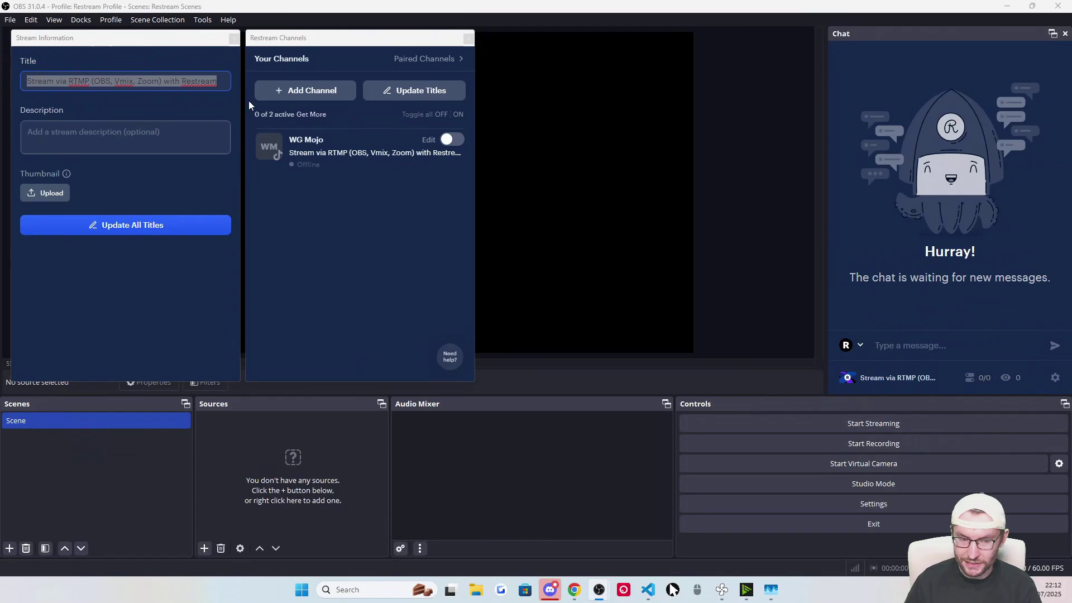
drag(89, 46, 15, 105)
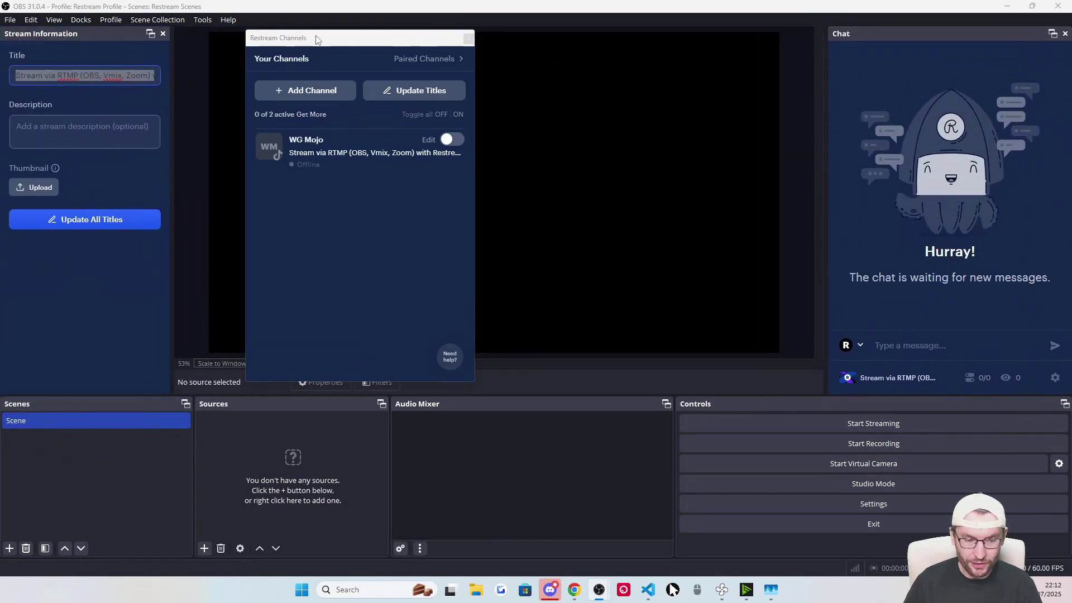
drag(315, 41, 93, 357)
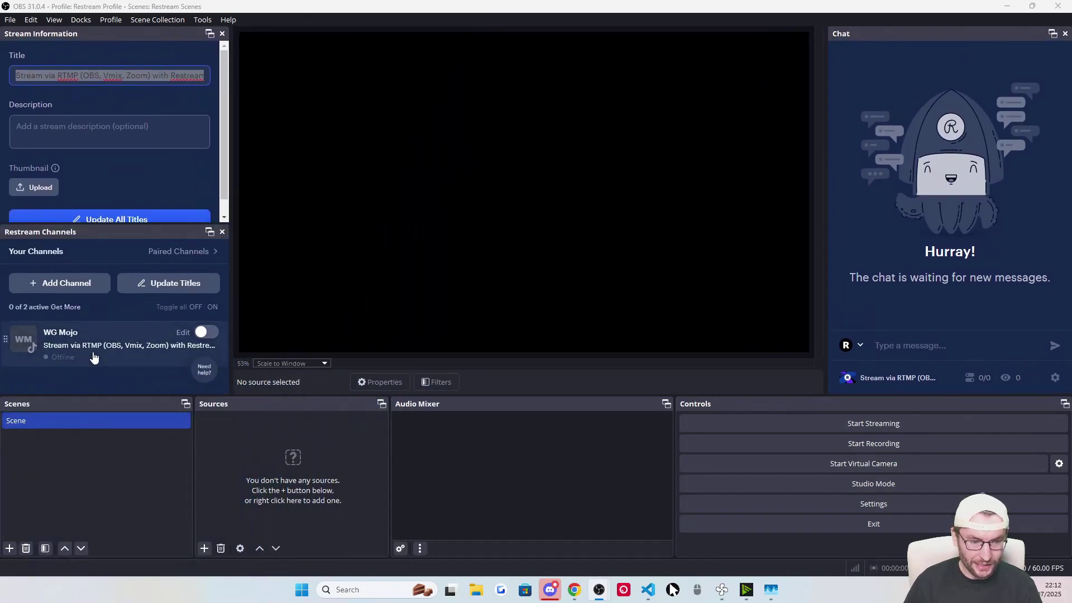
drag(179, 232, 179, 234)
Step: Retitle the stream 'Test Stream' on all channels and switch the TikTok channel on
click(102, 81)
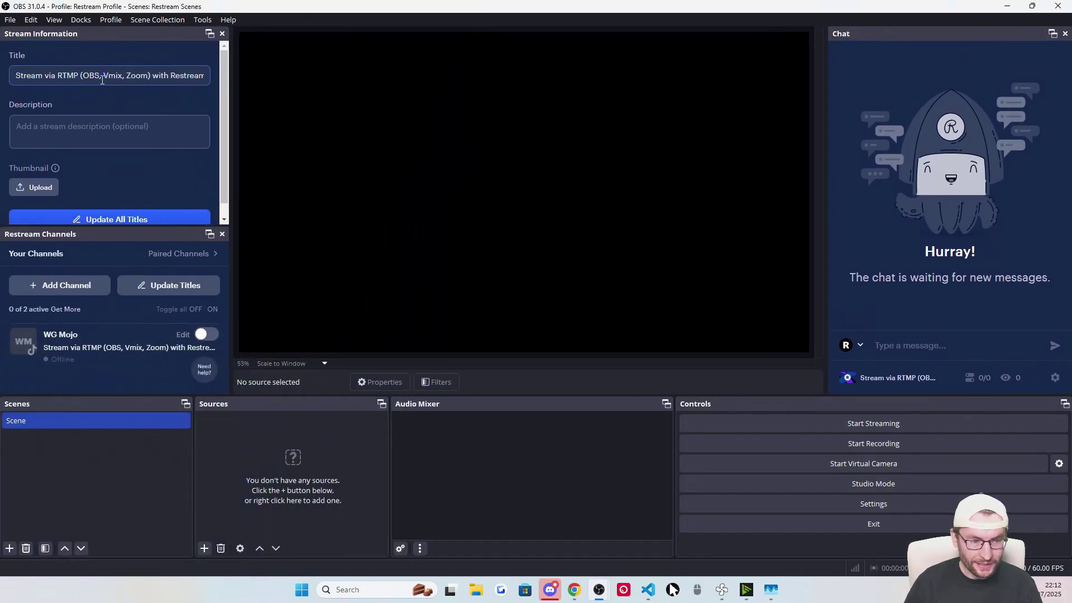
text(Test Stream)
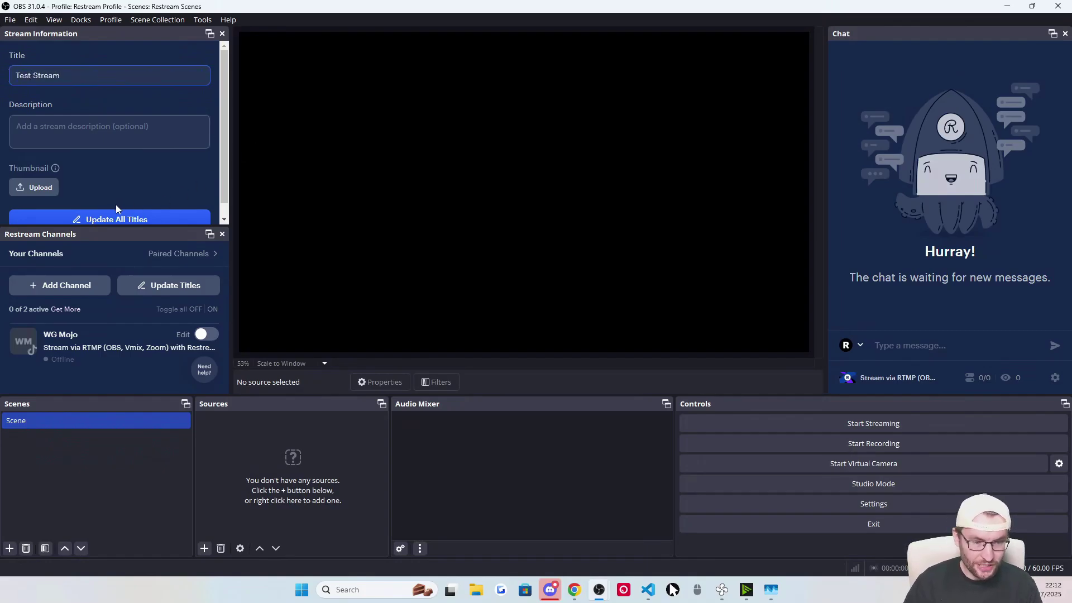
click(118, 213)
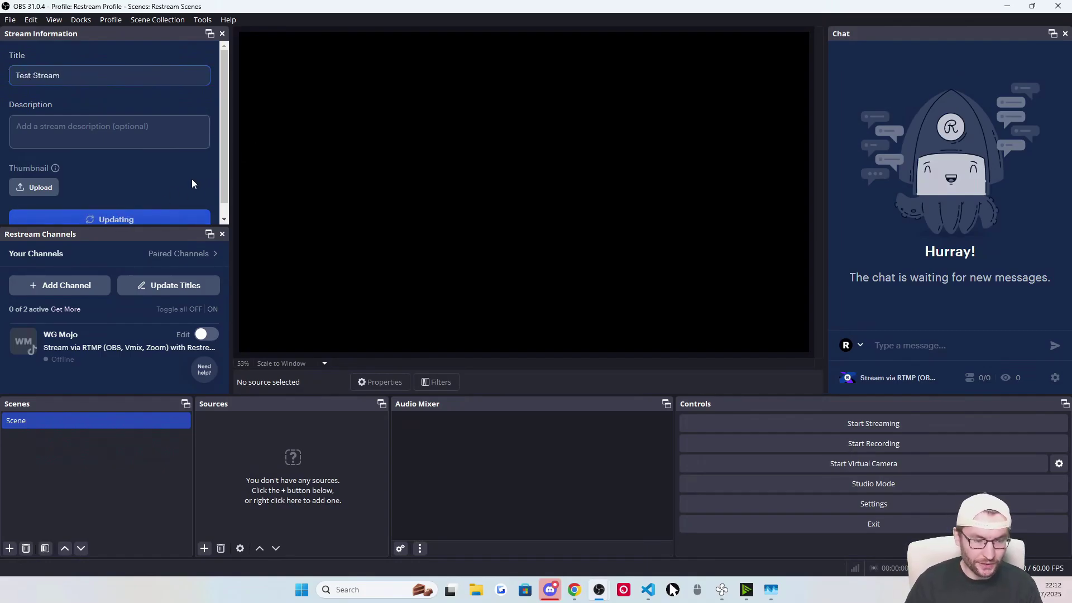
click(203, 336)
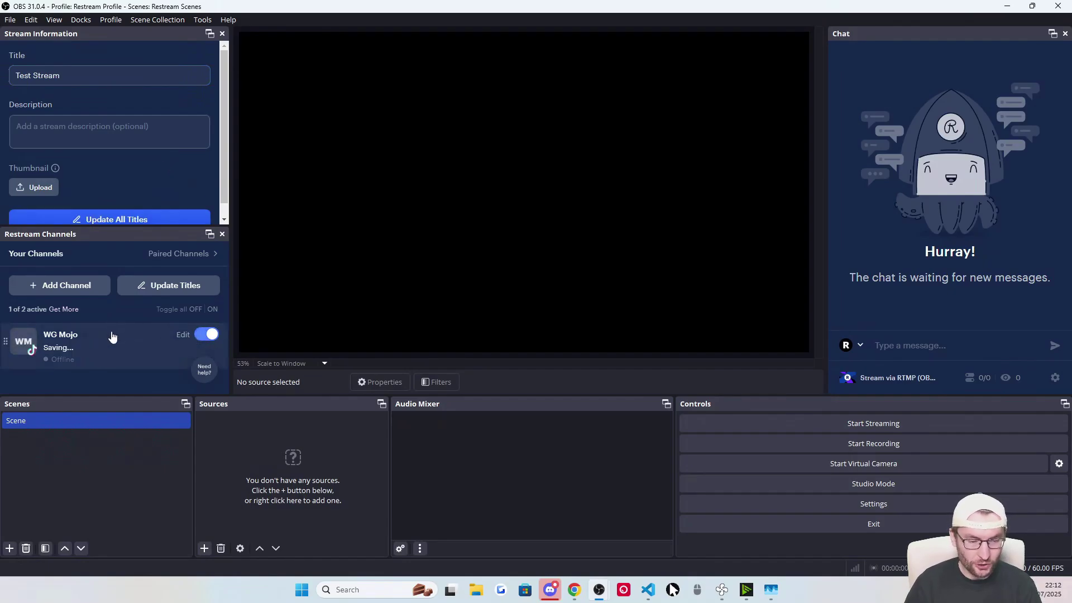